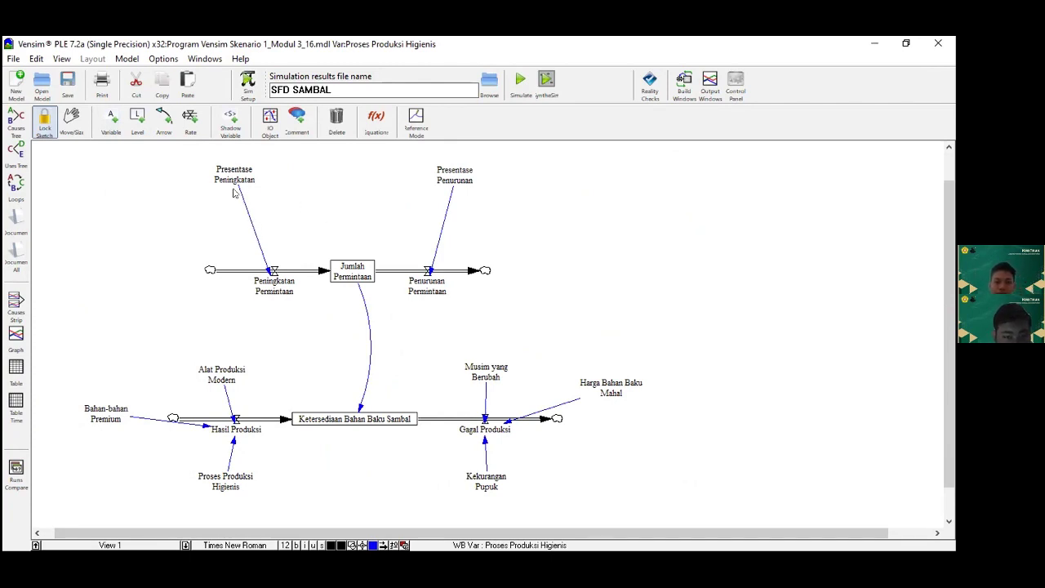
# Step: Examine the auxiliary variables in the sketch, including Presentase Peningkatan, Presentase Penurunan, Alat Produksi Modern, Bahan-bahan Premium and Proses Produksi Higienis
pyautogui.click(234, 174)
pyautogui.press('3')
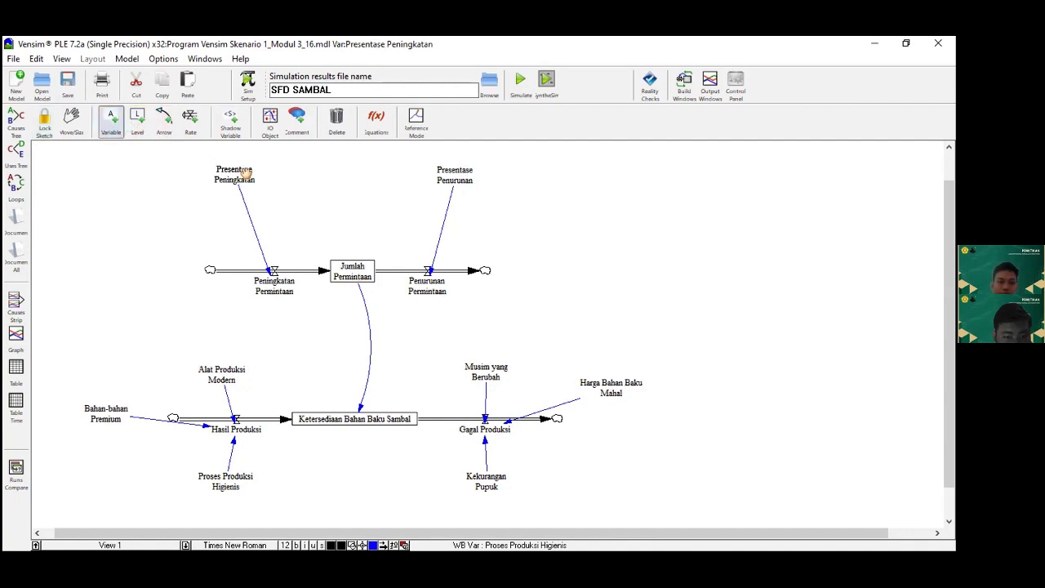
pyautogui.click(231, 168)
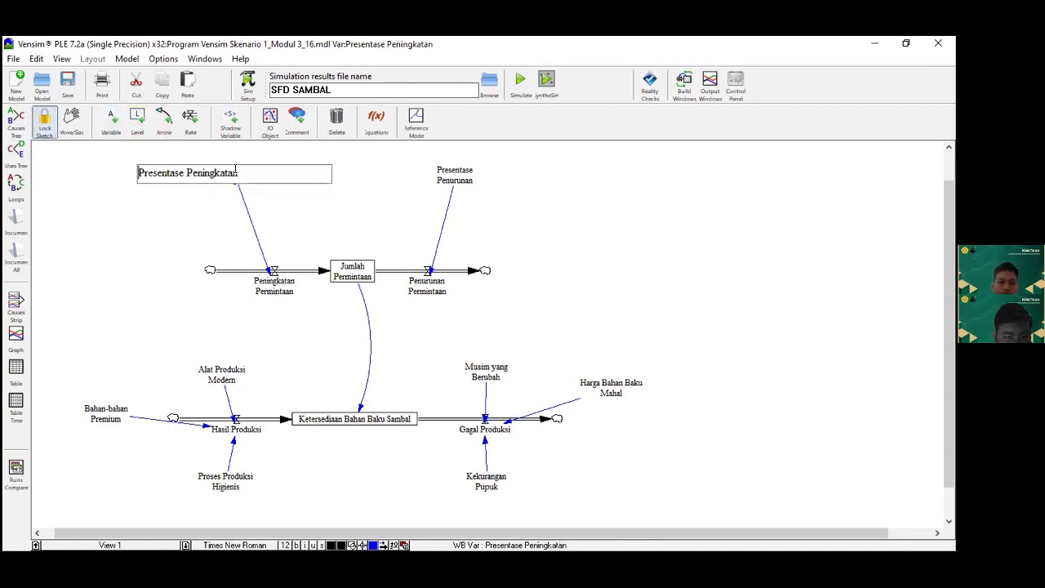
pyautogui.click(114, 117)
pyautogui.click(455, 174)
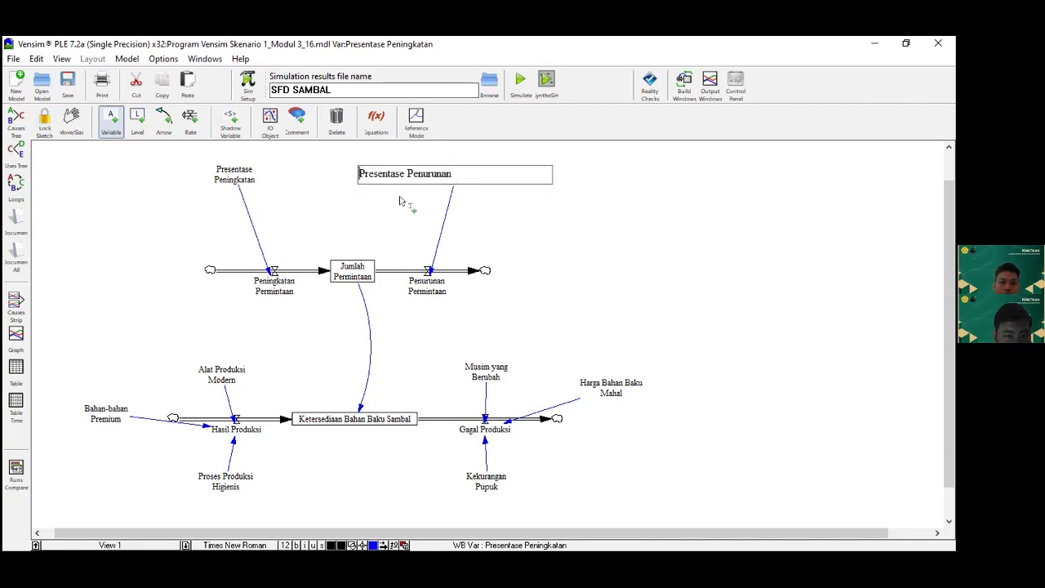
pyautogui.click(227, 373)
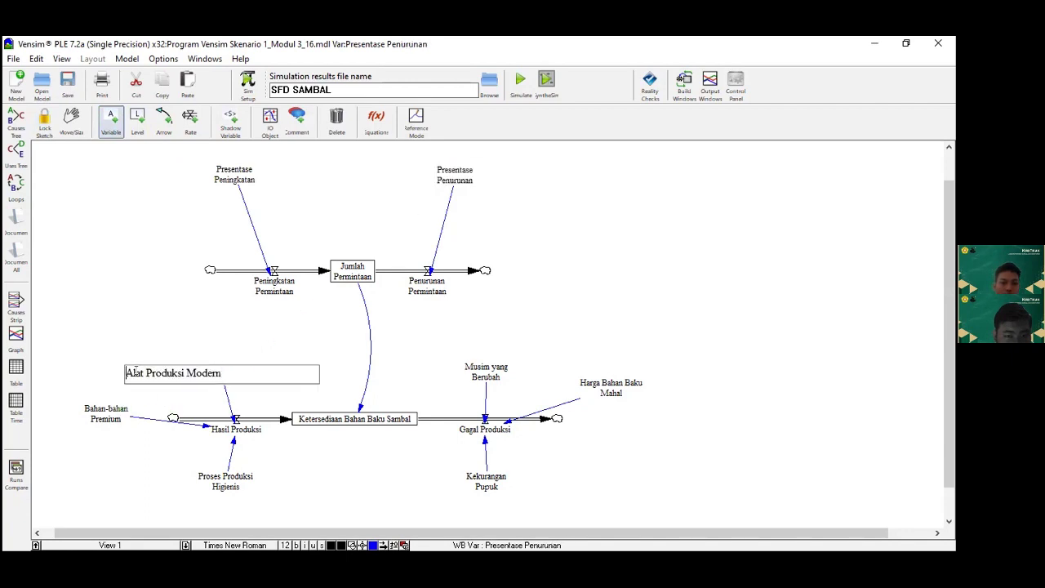
pyautogui.click(102, 416)
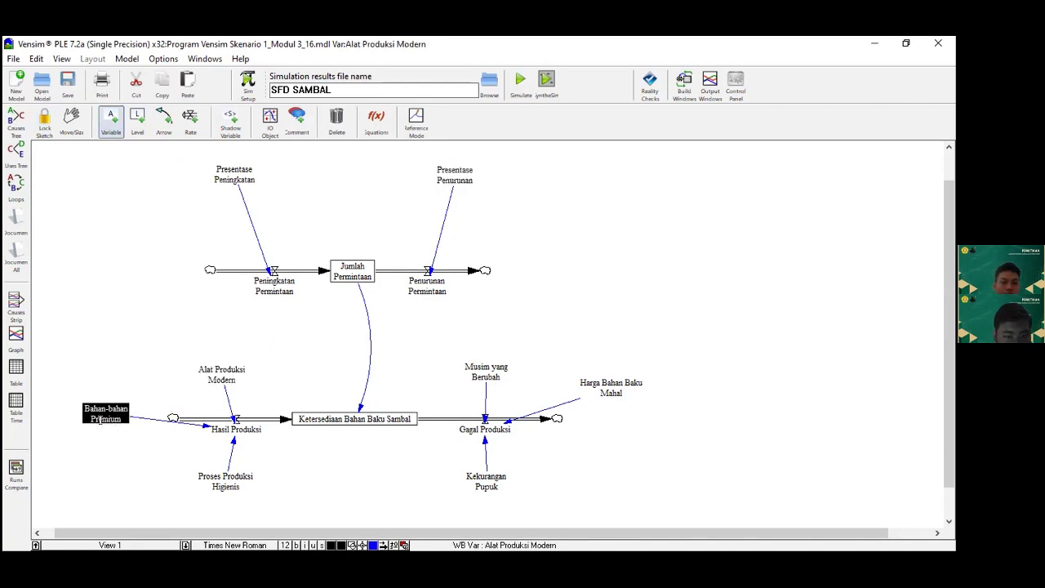
pyautogui.click(220, 481)
pyautogui.click(491, 466)
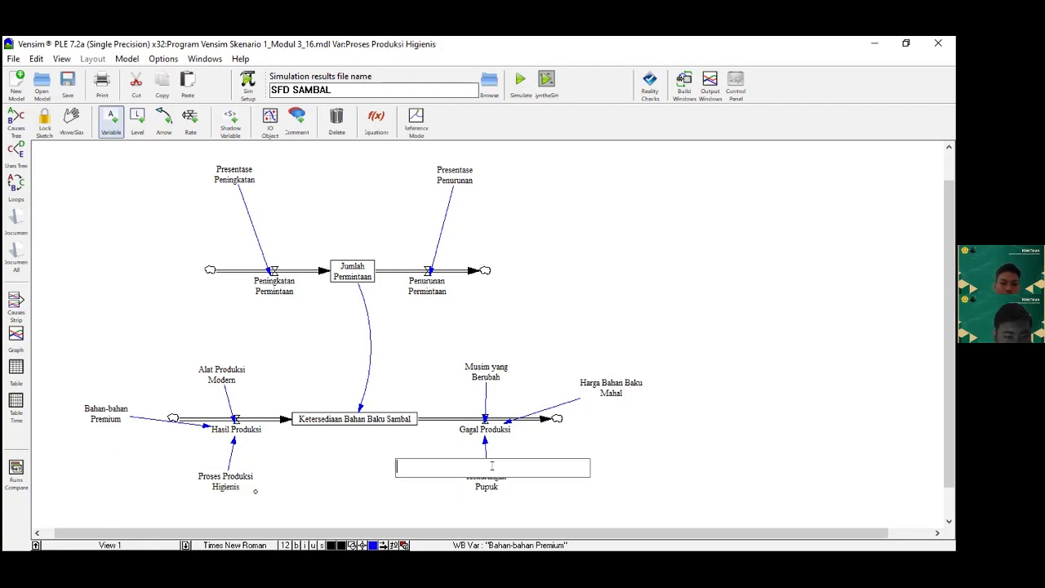
# Step: Draw a short unnamed rate over the Penurunan Permintaan flow with the Rate tool
pyautogui.click(190, 123)
pyautogui.click(274, 280)
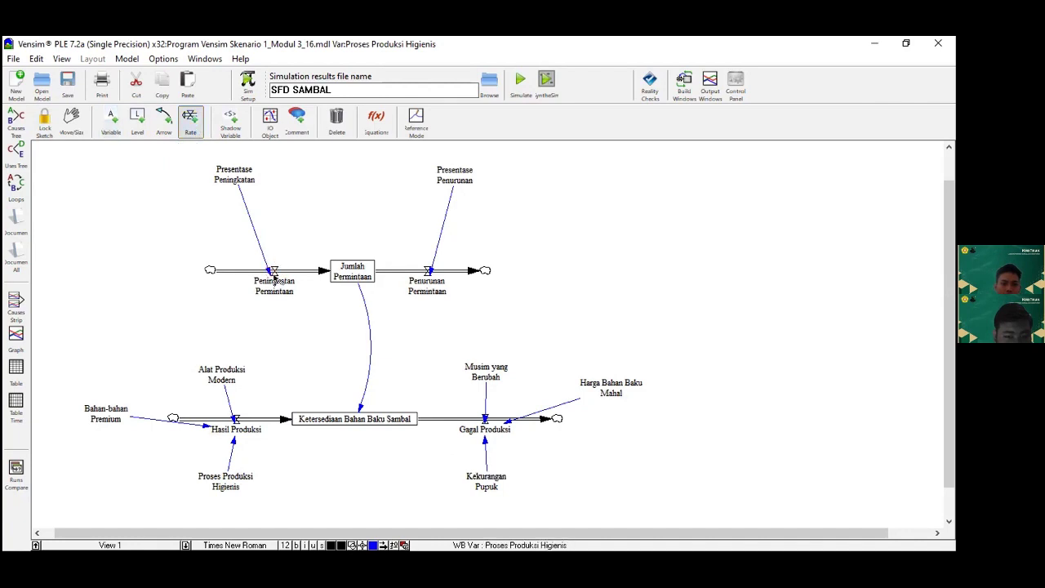
pyautogui.click(418, 272)
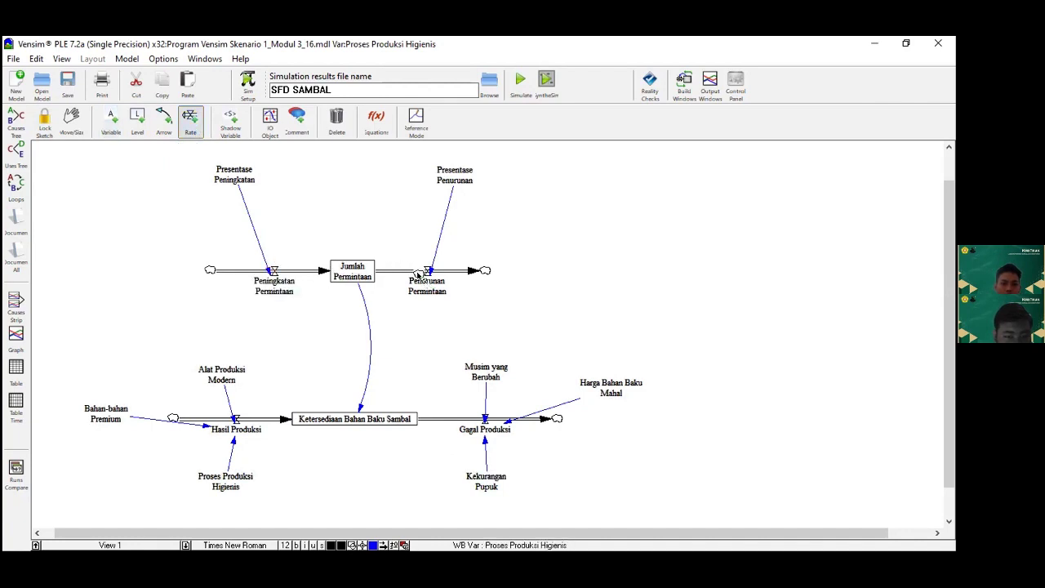
pyautogui.click(408, 274)
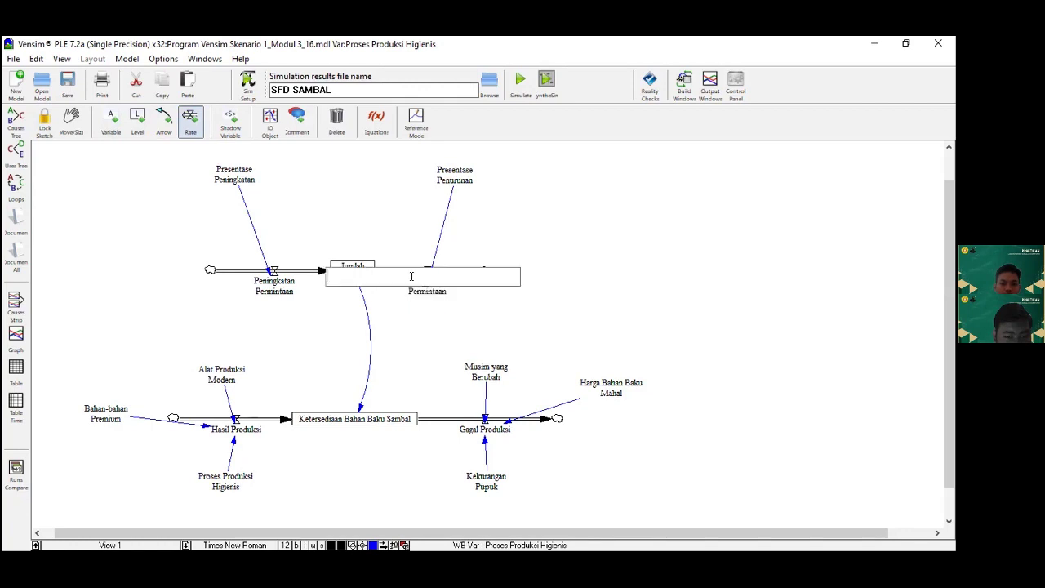
pyautogui.press('Return')
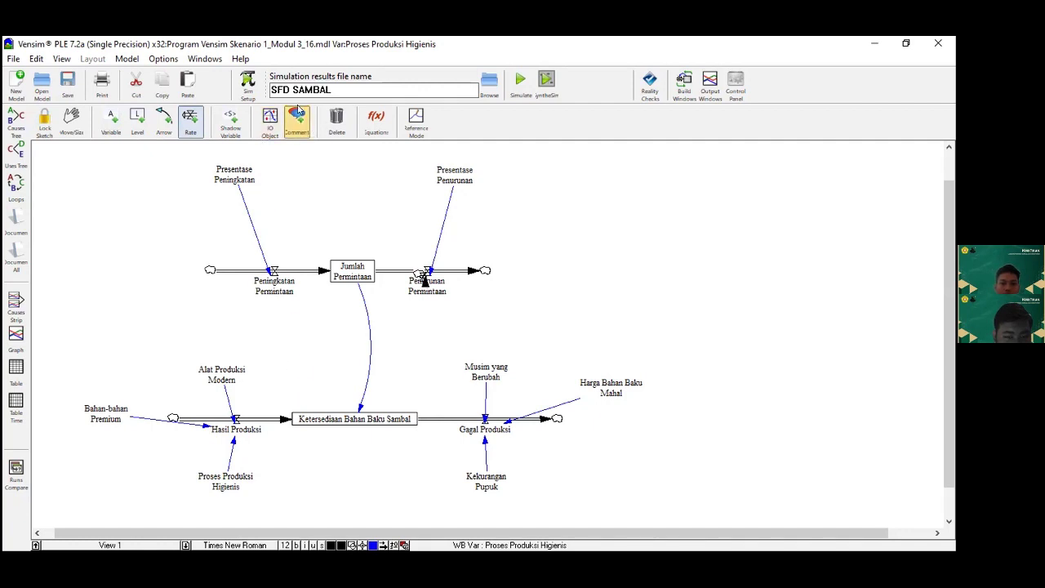
# Step: Review the equations of Presentase Peningkatan, Presentase Penurunan and the Jumlah Permintaan level
pyautogui.click(375, 121)
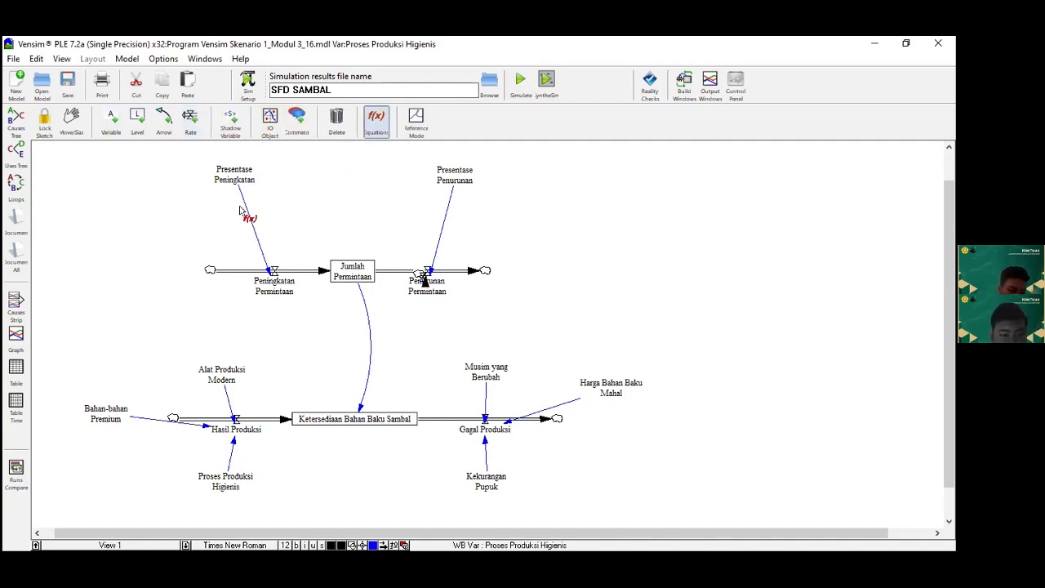
pyautogui.click(229, 168)
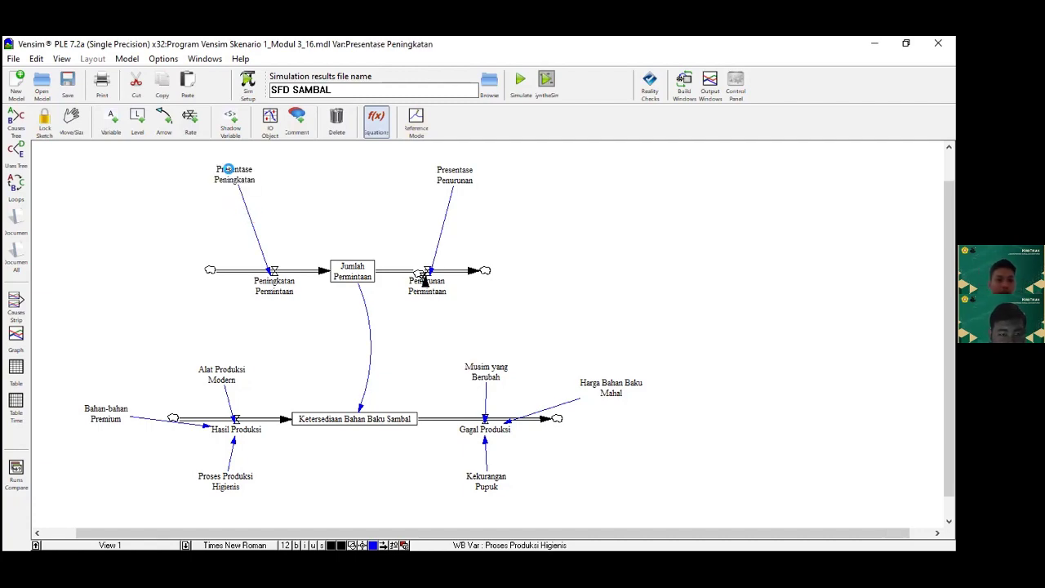
pyautogui.click(30, 447)
pyautogui.click(218, 173)
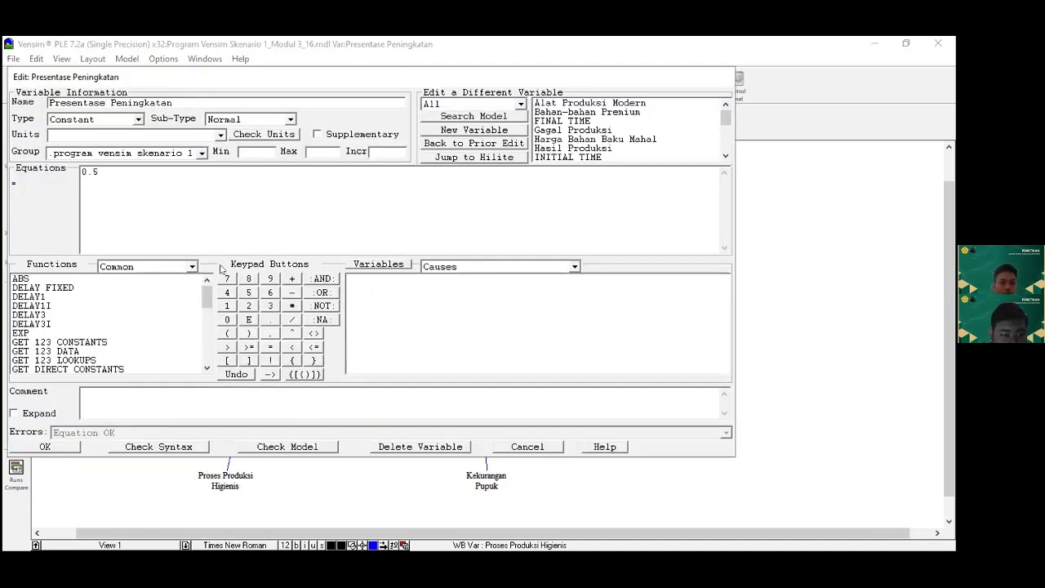
pyautogui.click(47, 447)
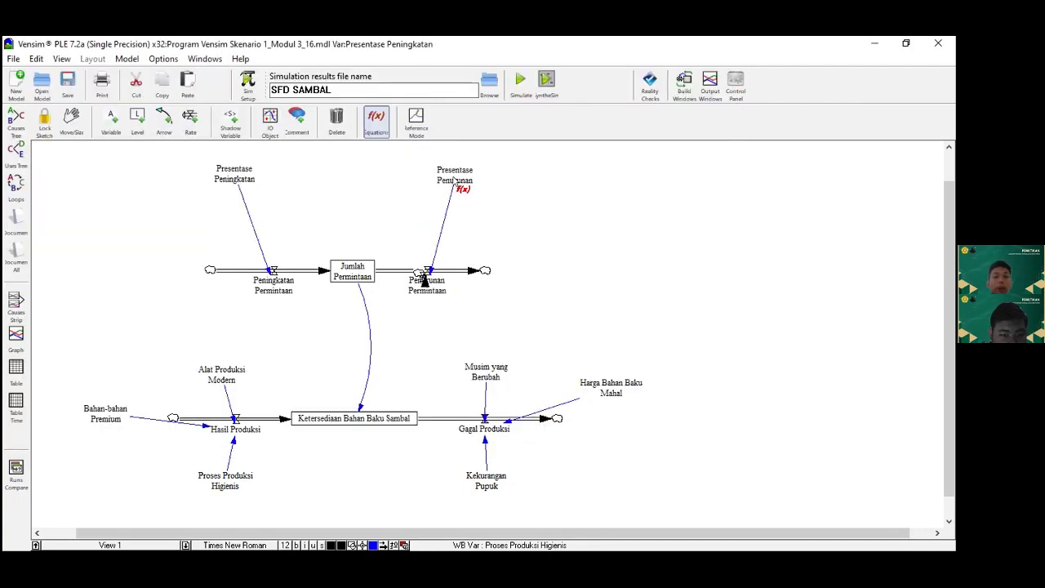
pyautogui.click(454, 171)
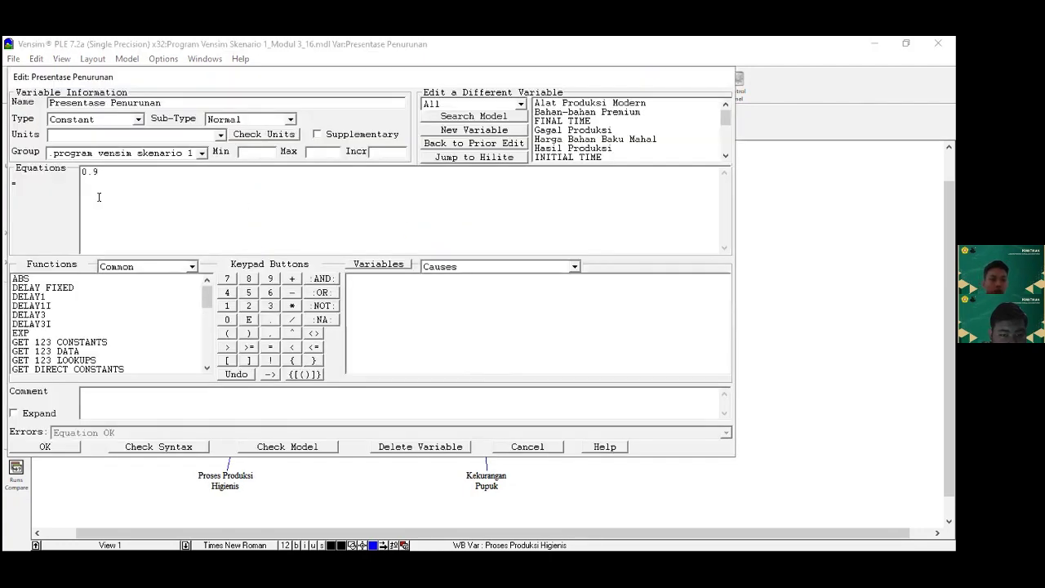
pyautogui.click(60, 448)
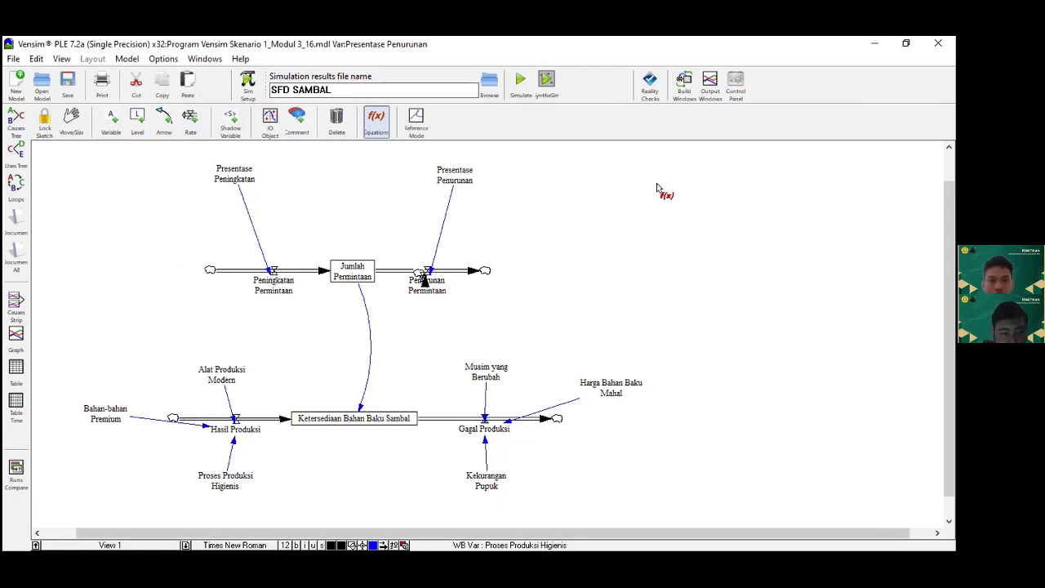
pyautogui.click(351, 276)
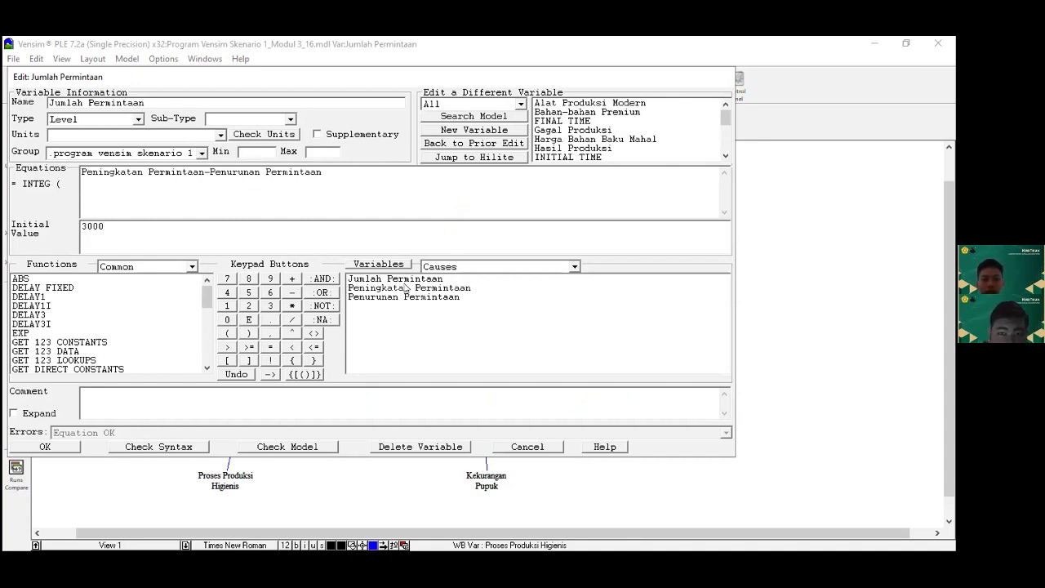
pyautogui.click(43, 448)
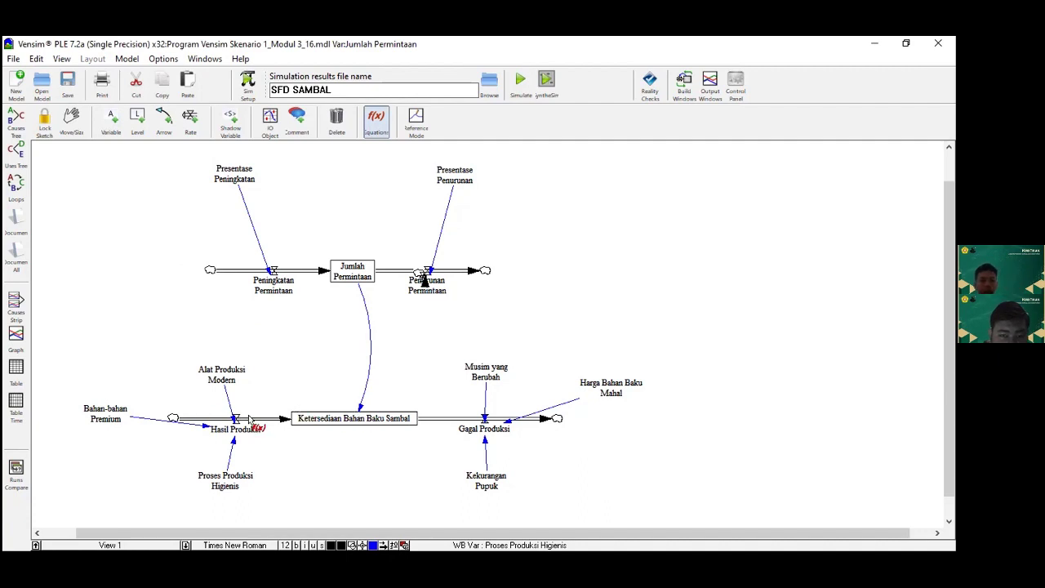
# Step: Review the equations of the constants feeding Hasil Produksi: Alat Produksi Modern, Bahan-bahan Premium and Proses Produksi Higienis
pyautogui.click(219, 376)
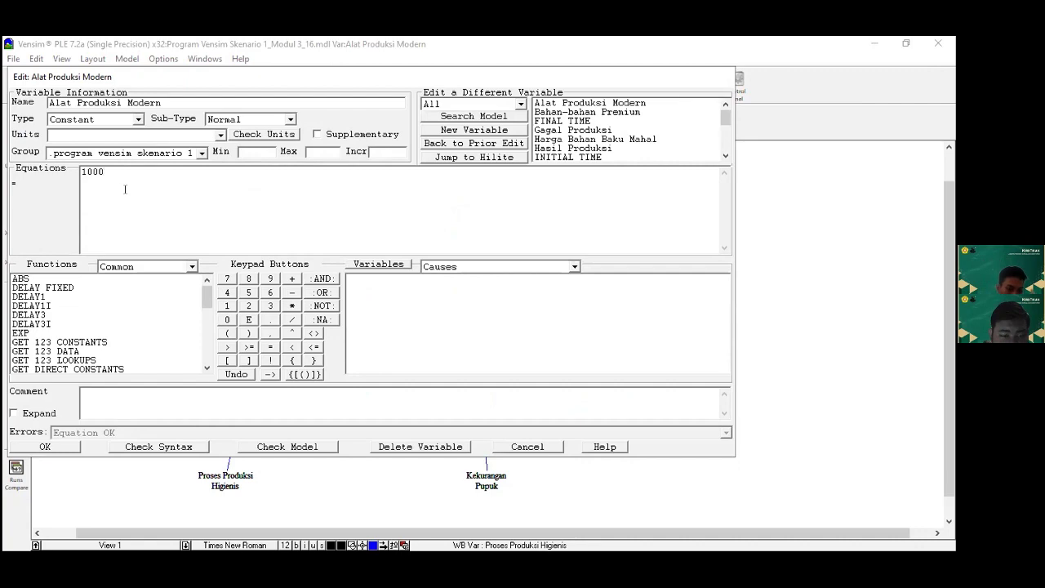
pyautogui.click(59, 451)
pyautogui.click(105, 415)
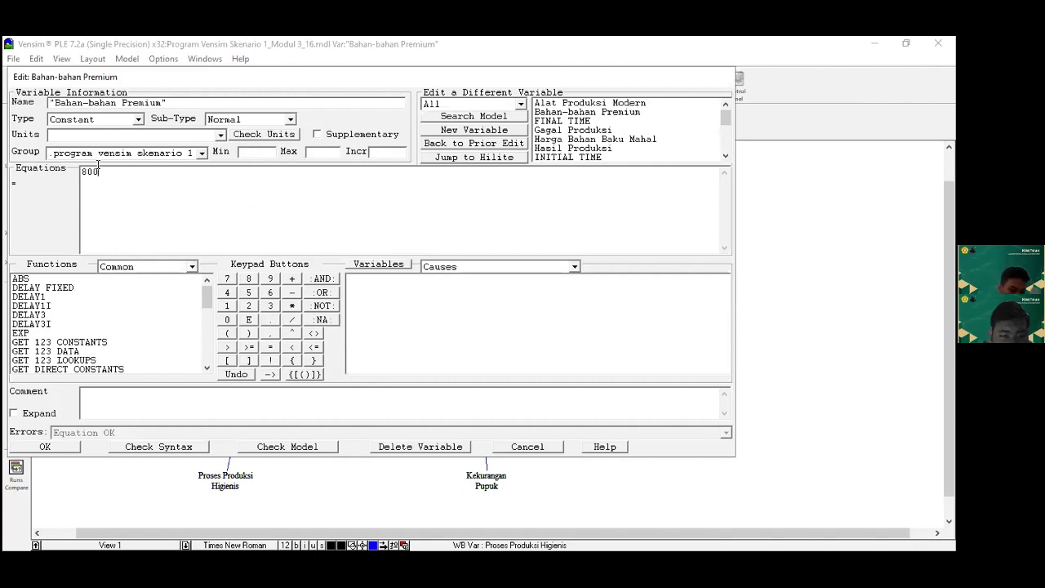
pyautogui.click(37, 447)
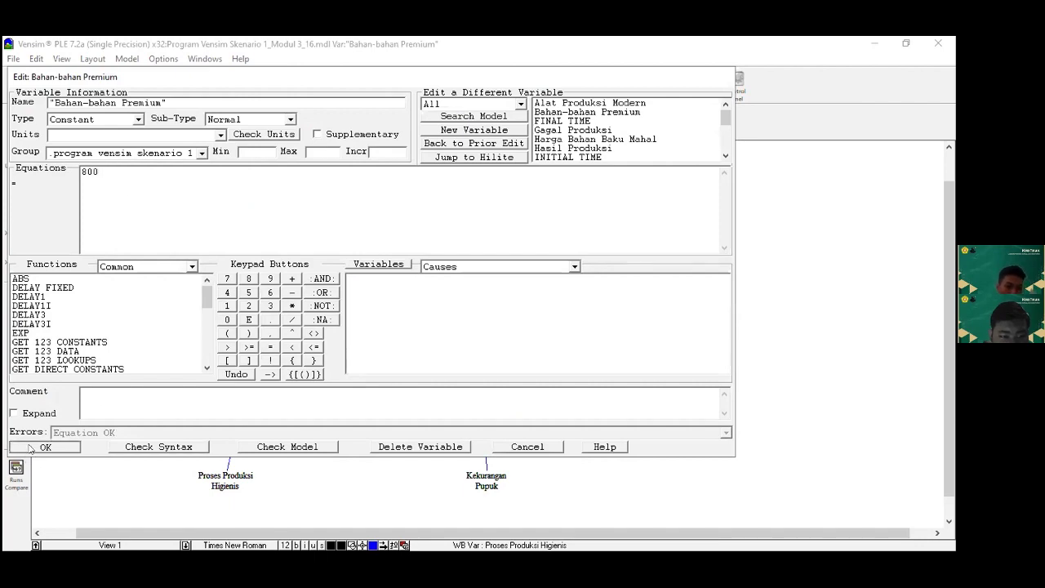
pyautogui.click(231, 485)
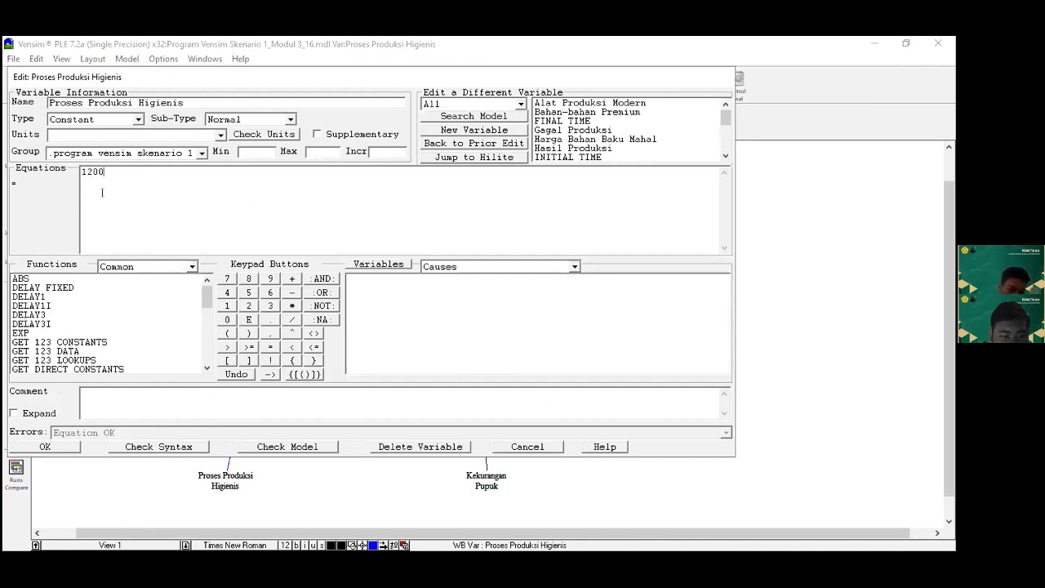
pyautogui.click(47, 447)
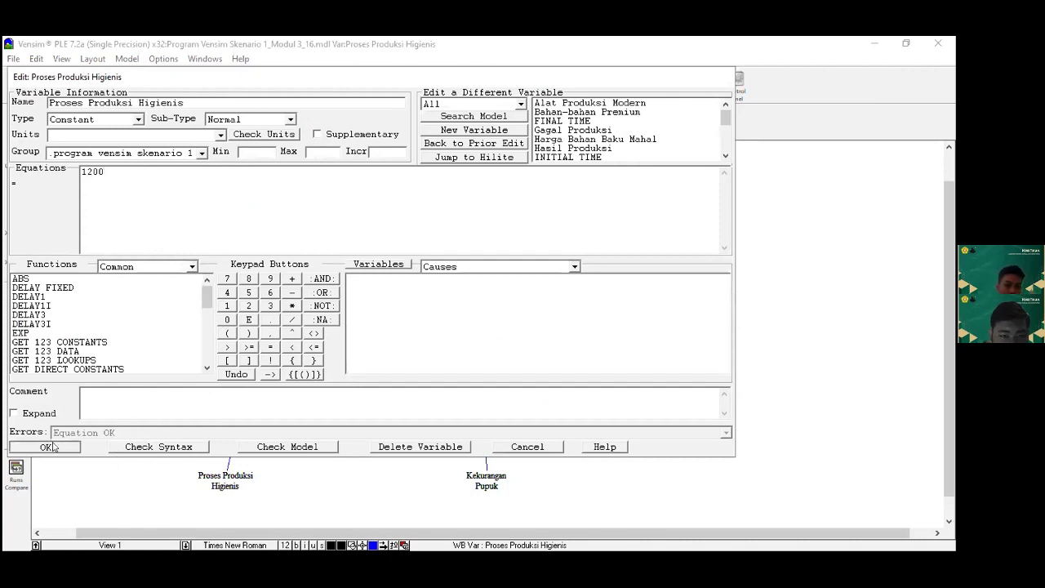
# Step: Review the equation and initial value of the Ketersediaan Bahan Baku Sambal level
pyautogui.click(371, 417)
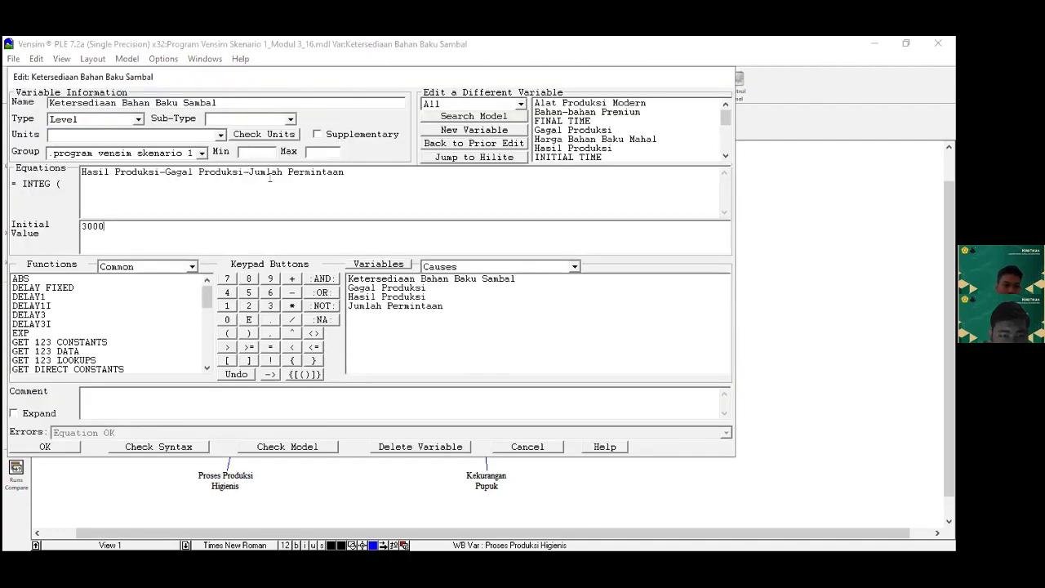
pyautogui.click(113, 236)
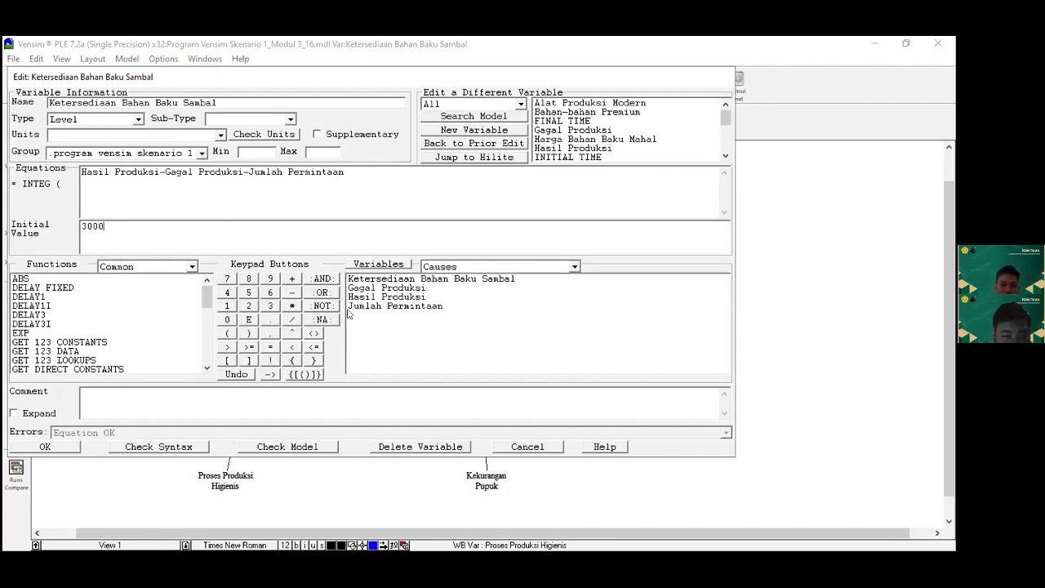
pyautogui.click(45, 446)
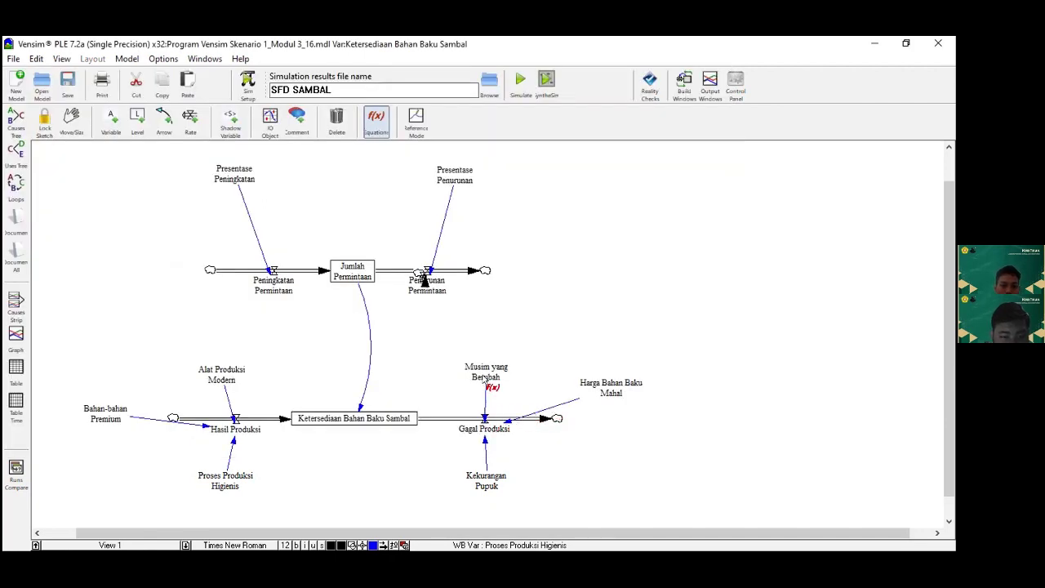
# Step: Review the equations of the constants feeding Gagal Produksi: Musim yang Berubah, Harga Bahan Baku Mahal and Kekurangan Pupuk
pyautogui.click(486, 371)
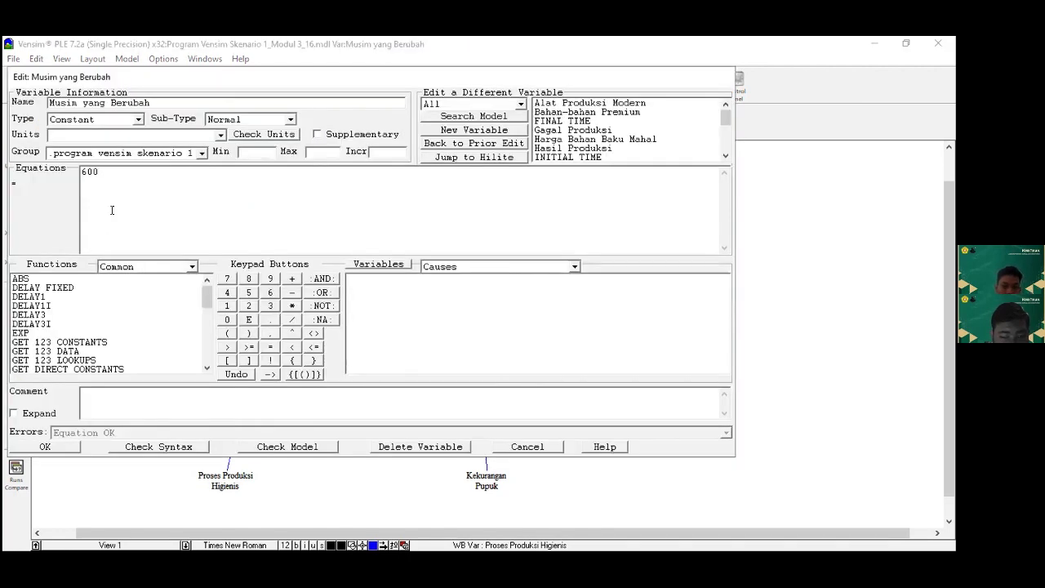
pyautogui.doubleClick(87, 172)
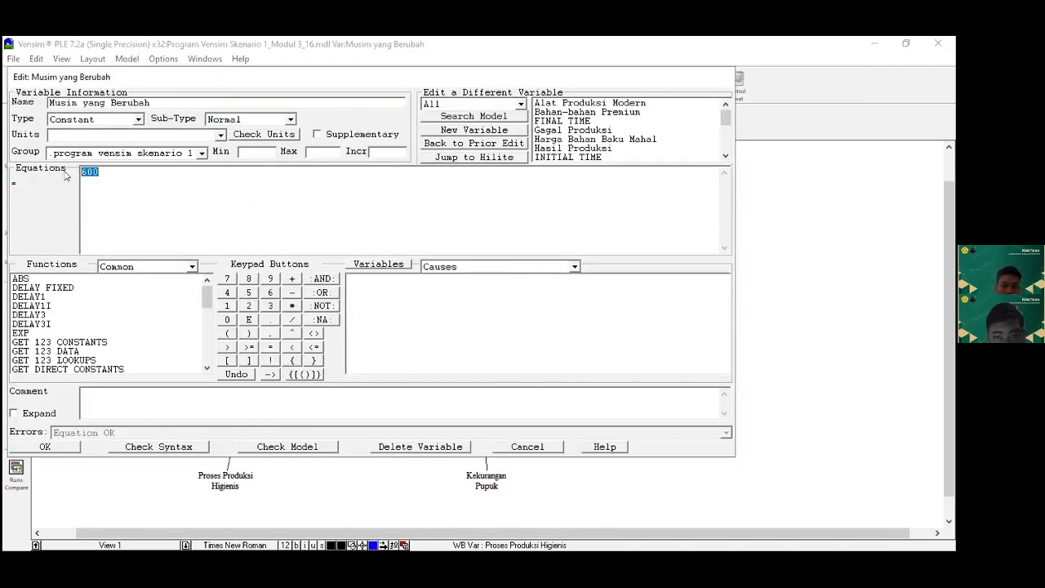
pyautogui.click(33, 448)
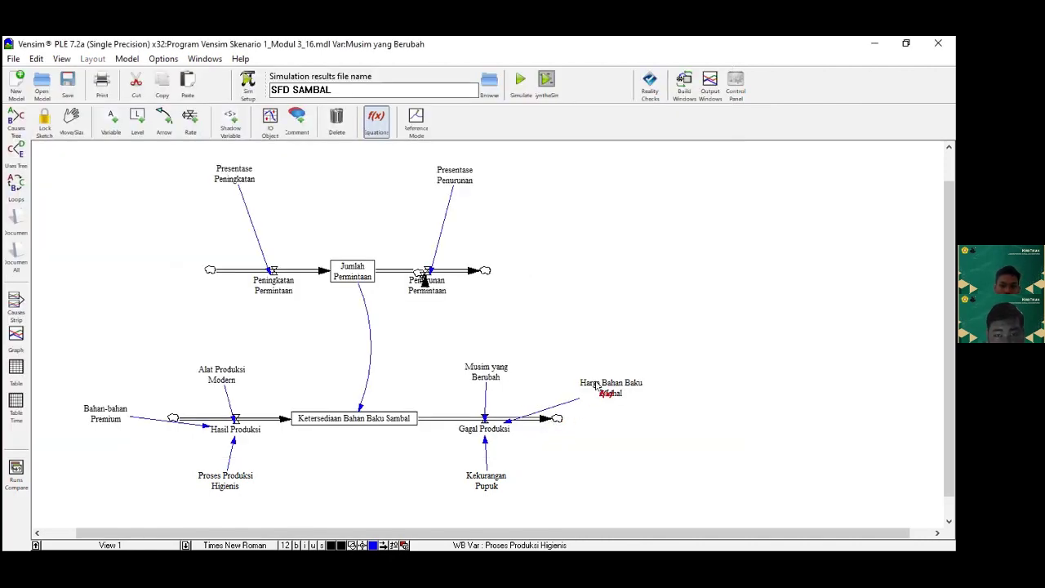
pyautogui.click(597, 385)
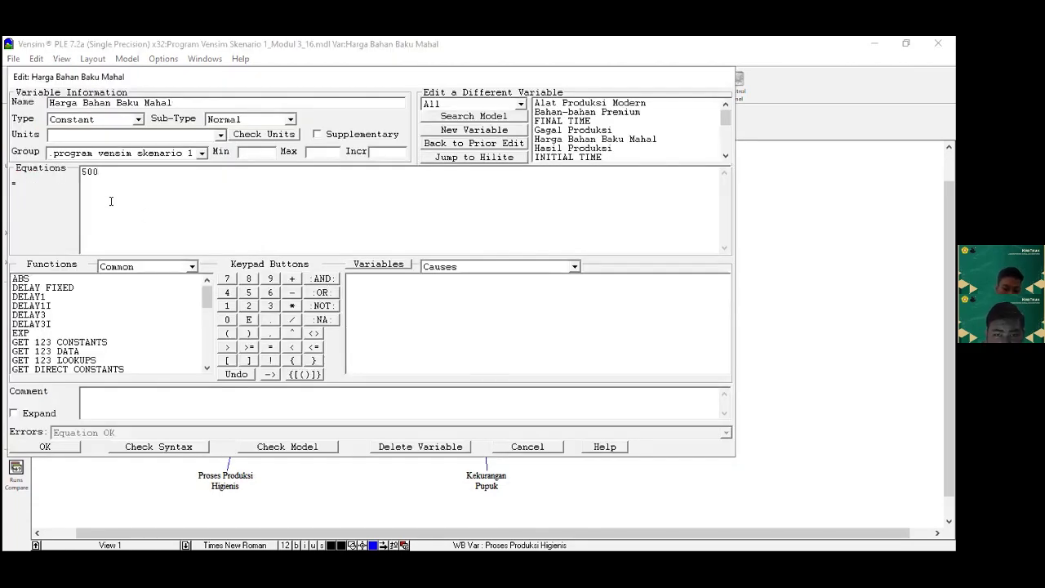
pyautogui.click(42, 445)
pyautogui.click(485, 479)
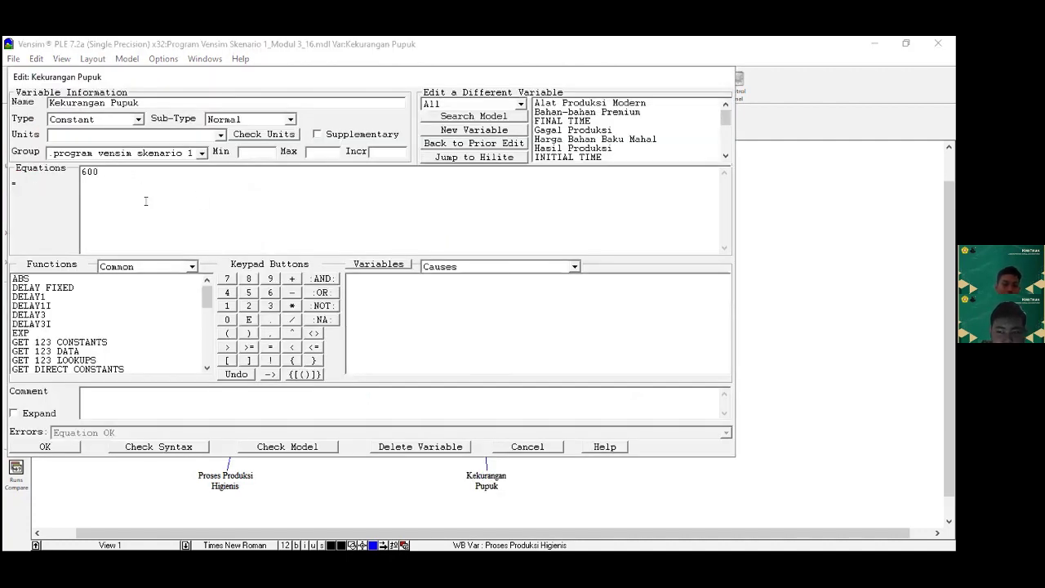
pyautogui.click(62, 445)
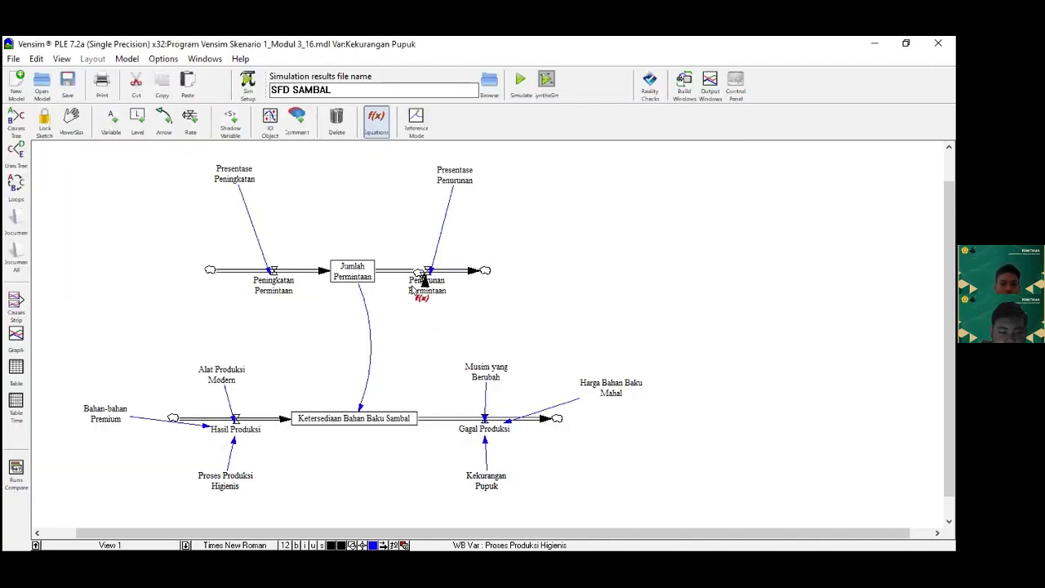
# Step: Delete the stray rate overlapping the Penurunan Permintaan valve
pyautogui.click(335, 118)
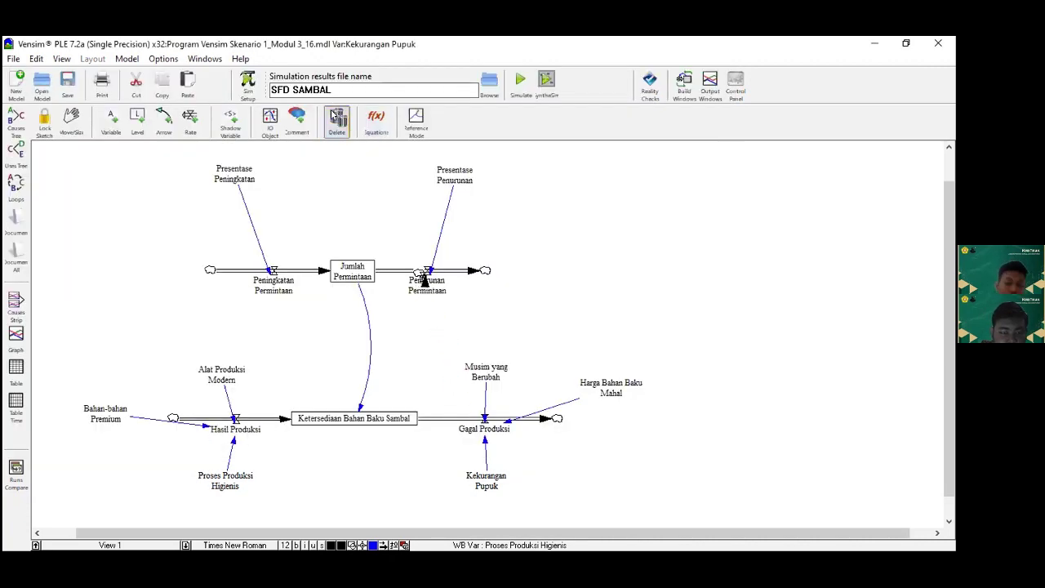
pyautogui.scroll(2, 487, 253)
pyautogui.click(384, 246)
pyautogui.scroll(-2, 418, 310)
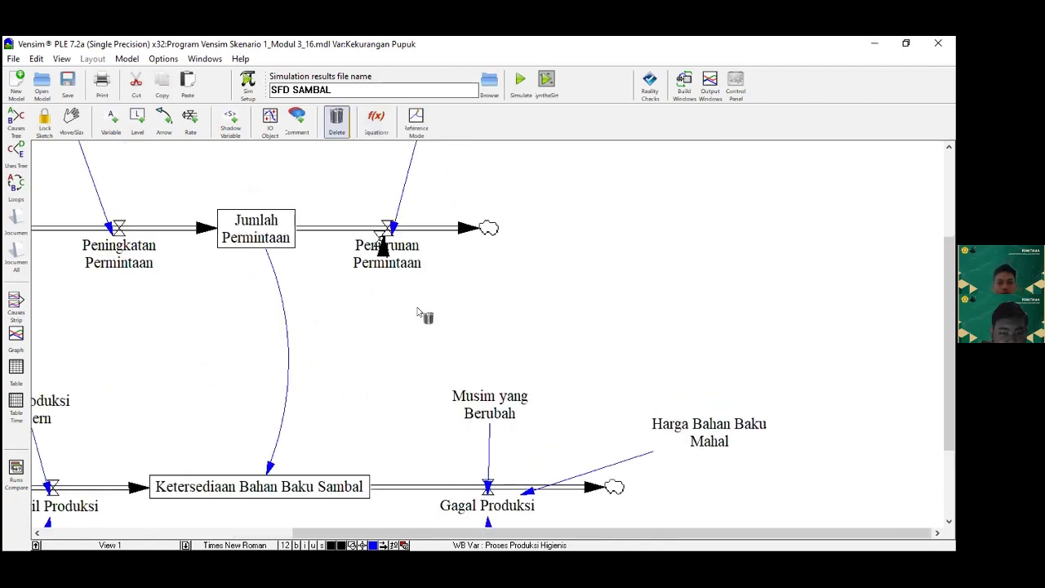
pyautogui.scroll(2, 417, 310)
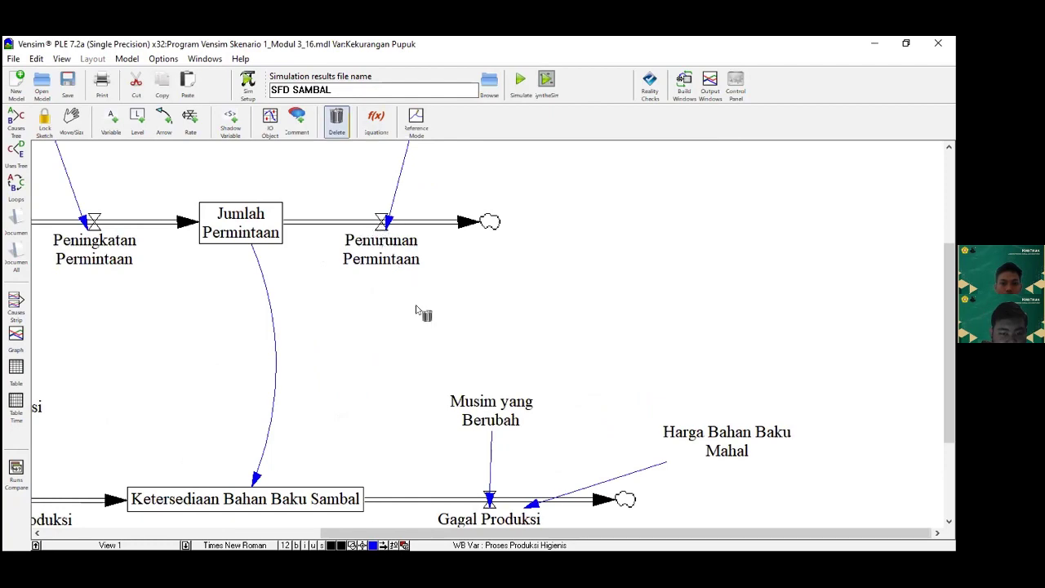
# Step: Simulate the sambal model under the results name SFD SAMBAL, overwriting the existing dataset
pyautogui.scroll(-2, 417, 310)
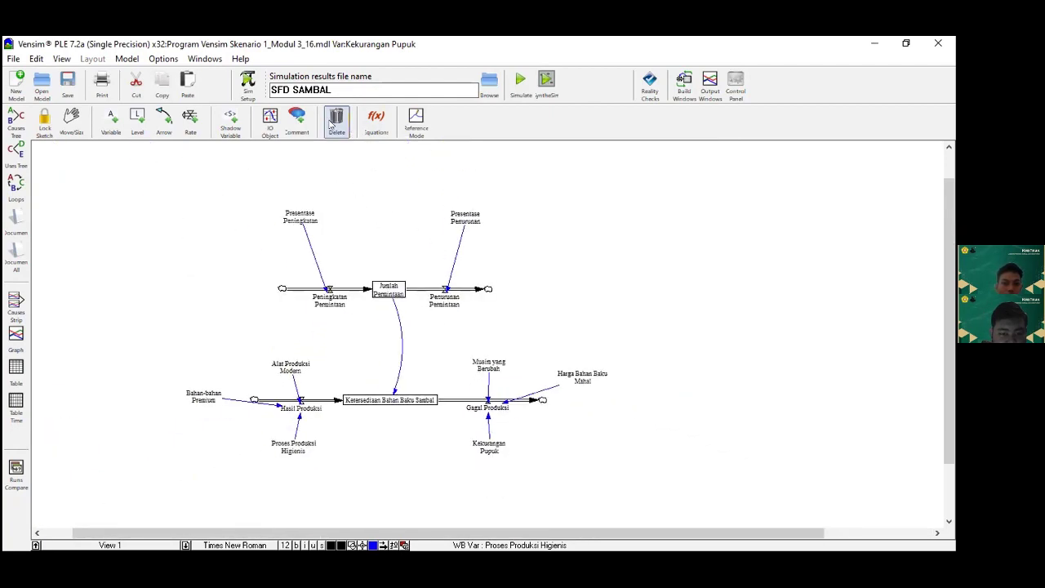
pyautogui.click(376, 120)
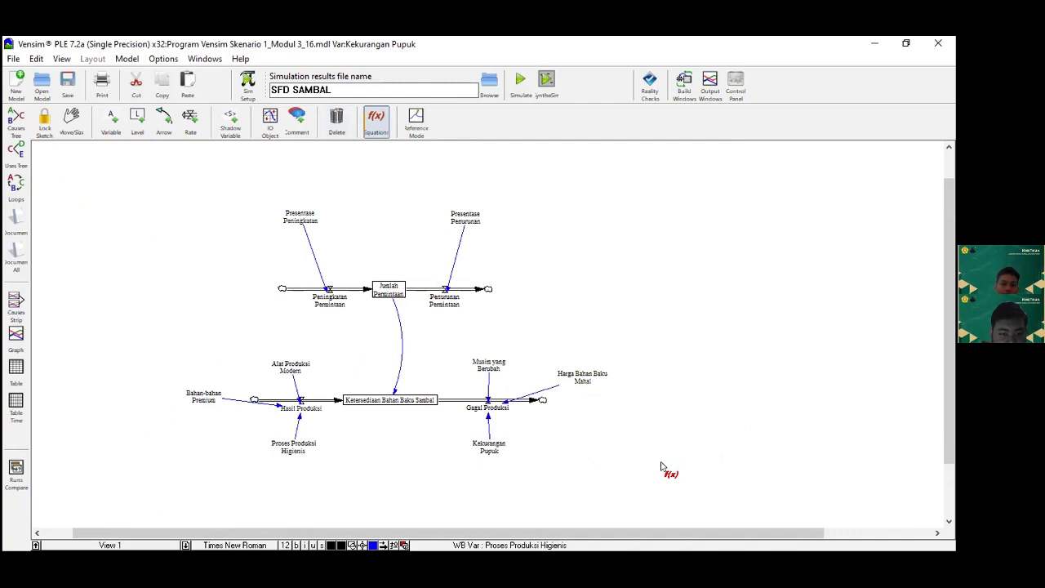
pyautogui.hotkey('ctrl', 'a')
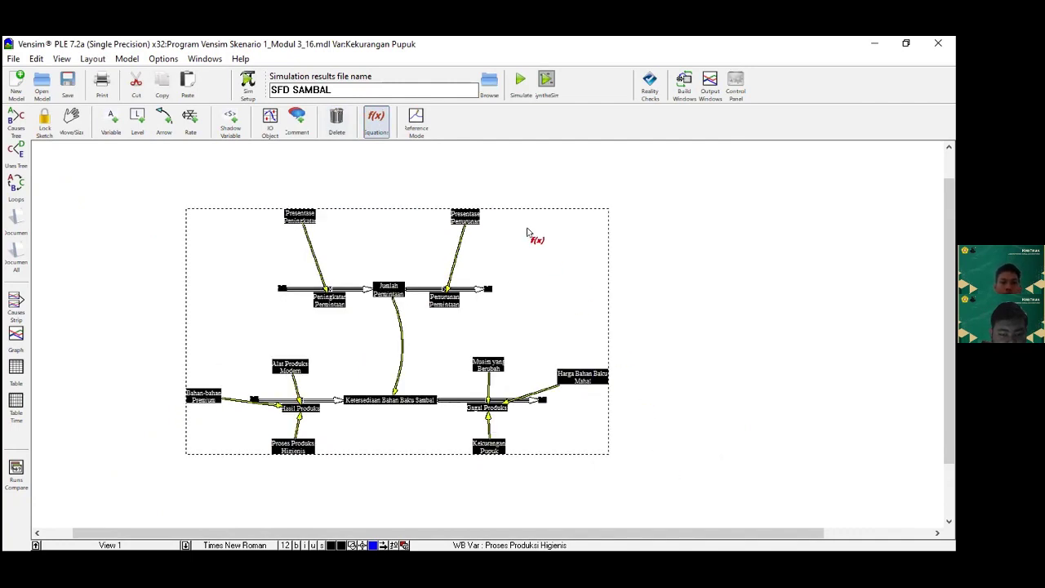
pyautogui.click(520, 86)
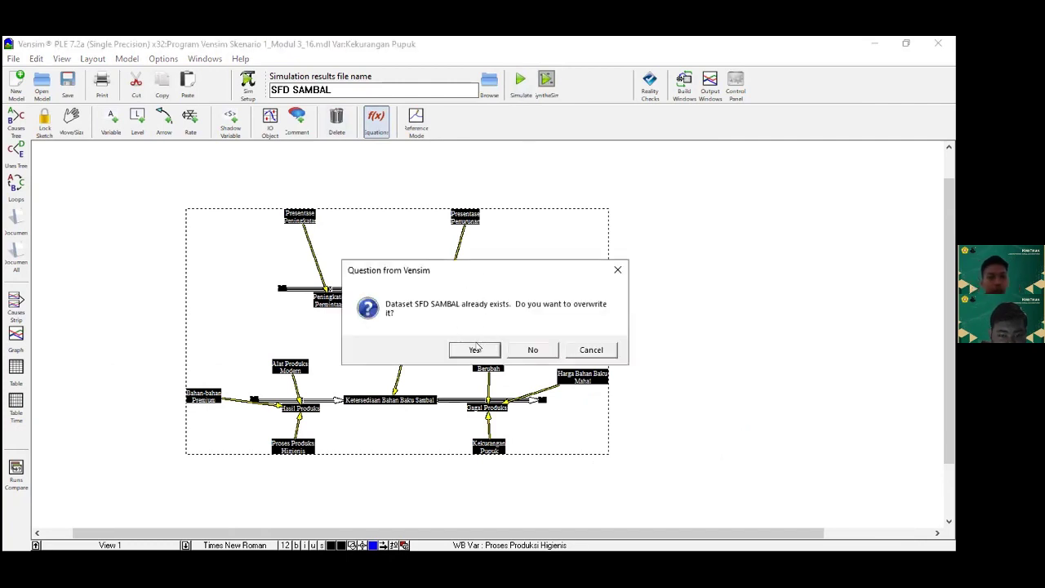
pyautogui.click(475, 349)
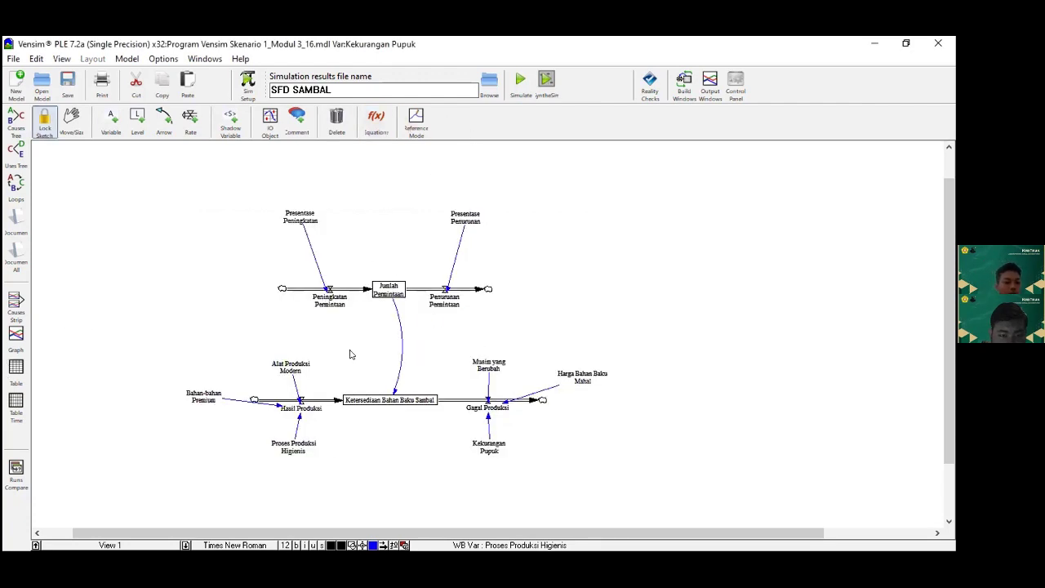
# Step: Examine the graph and the table of simulation results for all variables in the sketch
pyautogui.hotkey('ctrl', 'a')
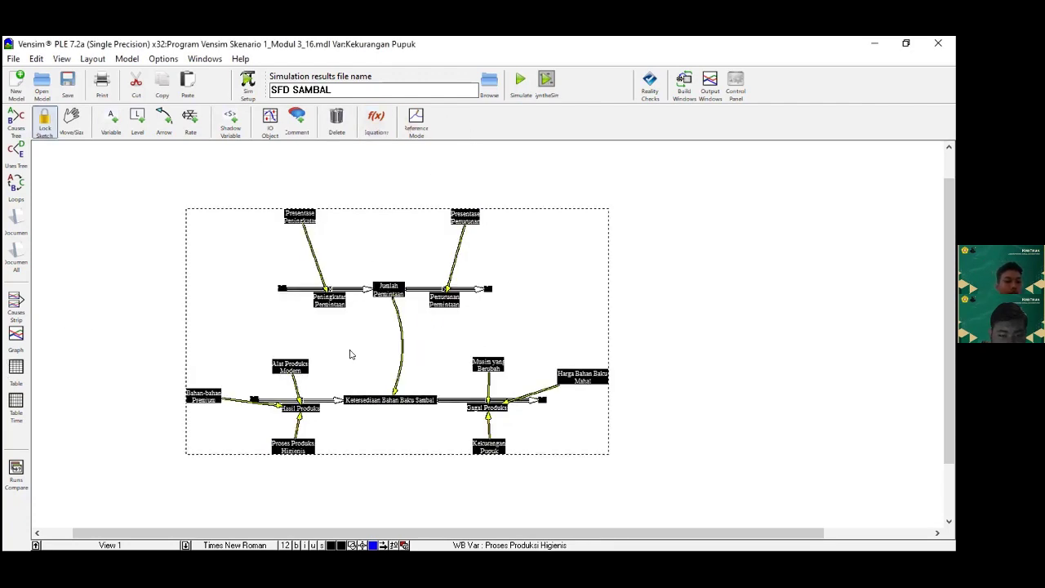
pyautogui.click(17, 334)
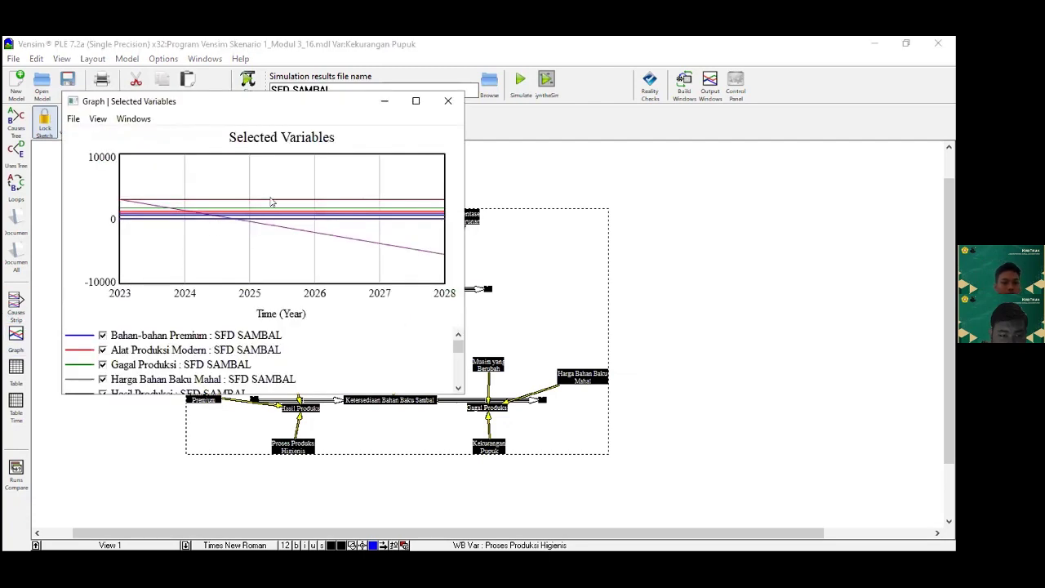
pyautogui.click(439, 106)
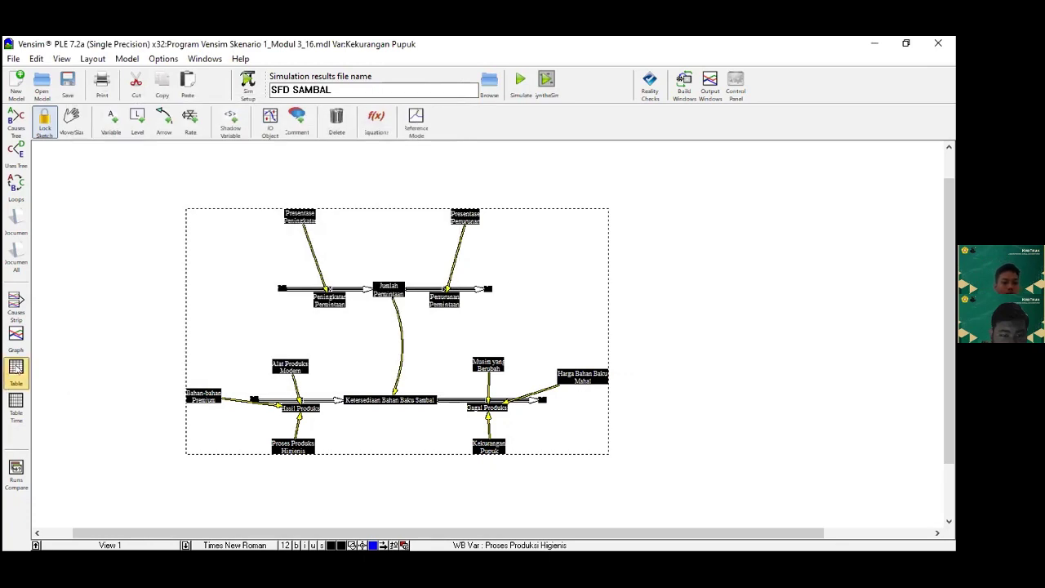
pyautogui.scroll(-1, 421, 244)
pyautogui.scroll(1, 421, 244)
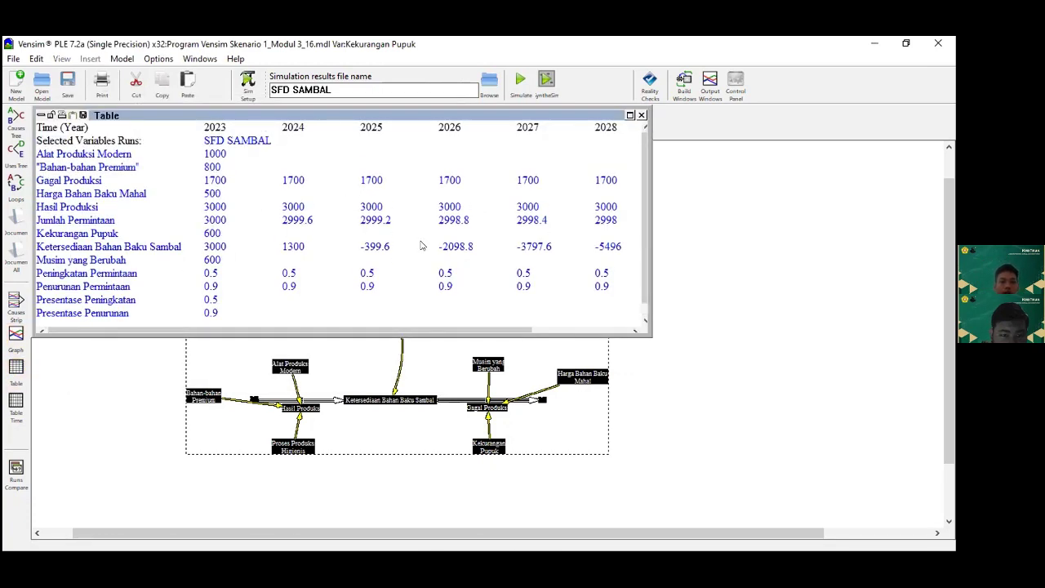
pyautogui.click(641, 115)
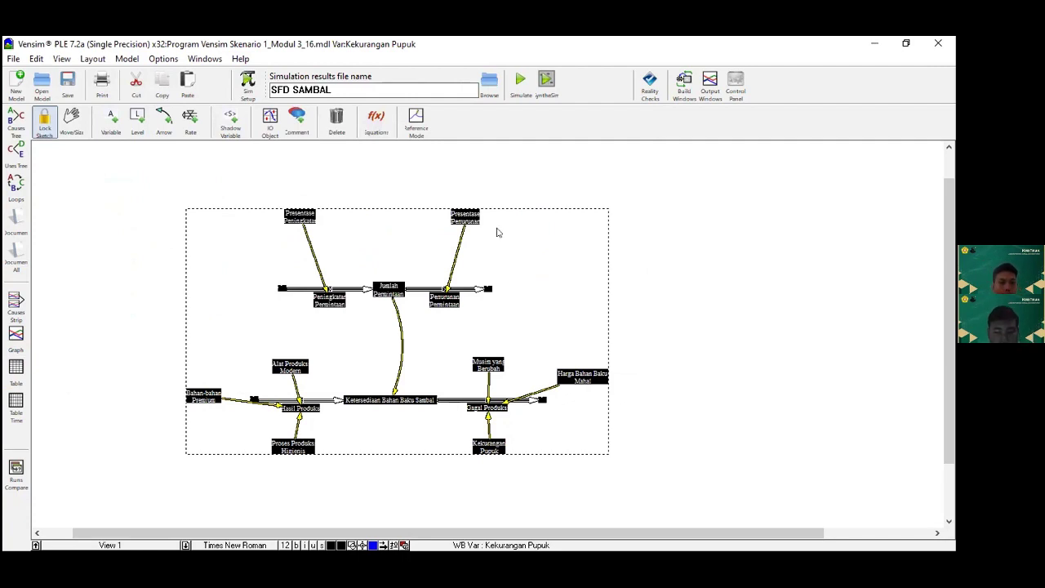
pyautogui.click(533, 179)
# Step: Open the model Program Vensim Skenario 4_Modul 3_16.mdl, saving the changes to the Skenario 1 model
pyautogui.scroll(2, 526, 194)
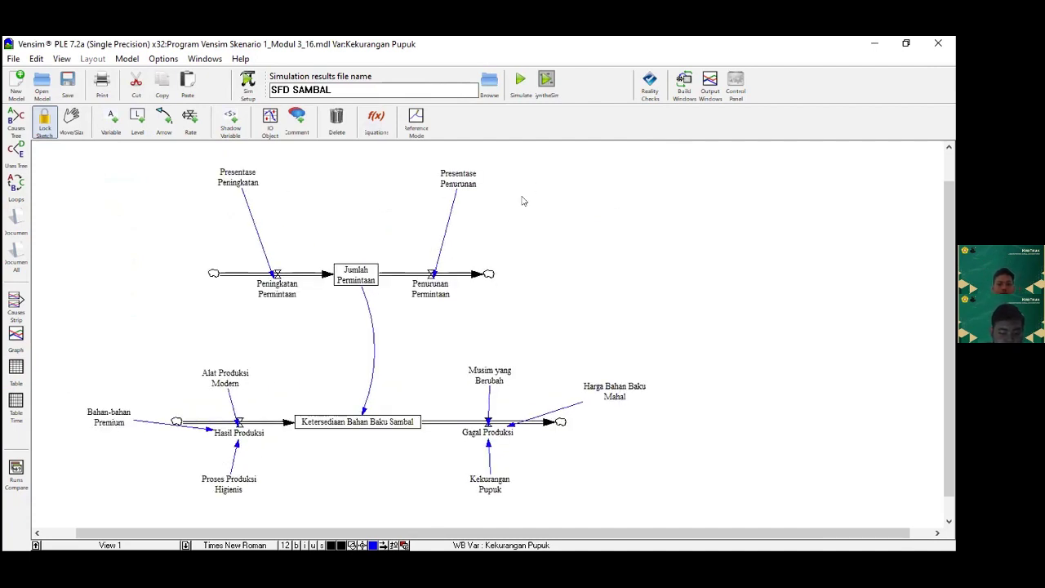
pyautogui.scroll(-1, 524, 200)
pyautogui.scroll(1, 523, 201)
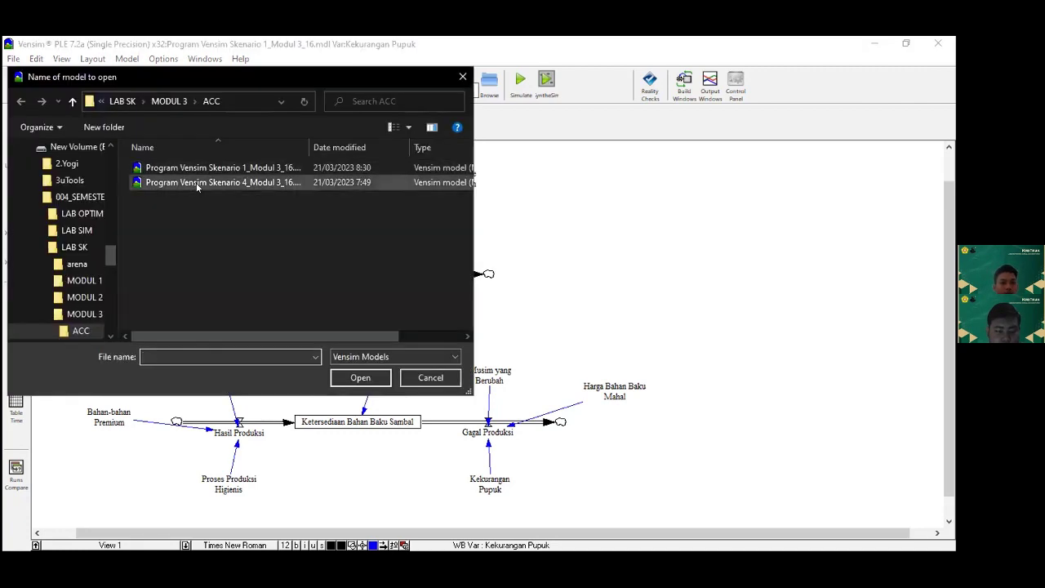
pyautogui.click(221, 182)
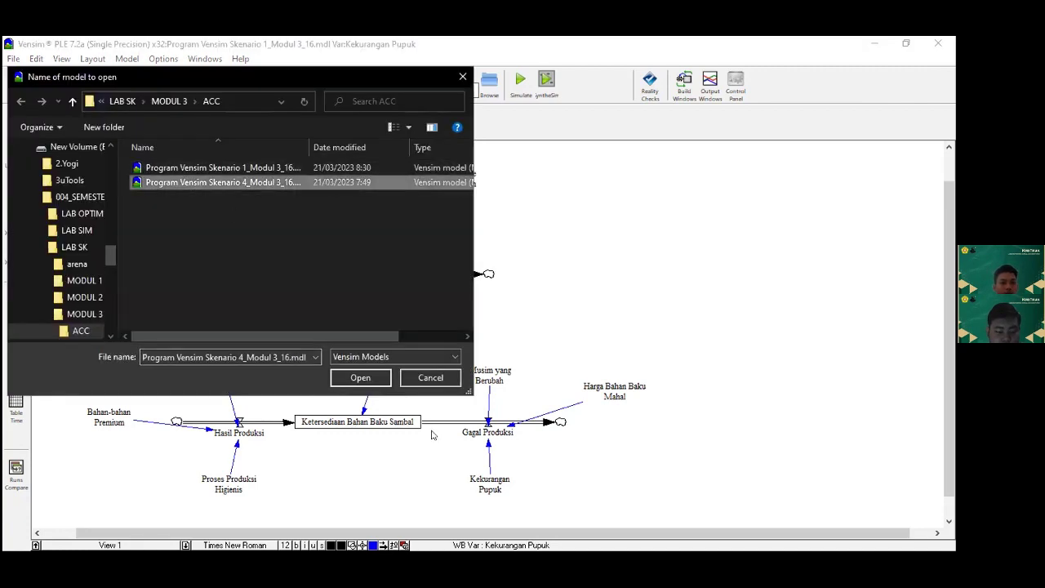
pyautogui.click(355, 379)
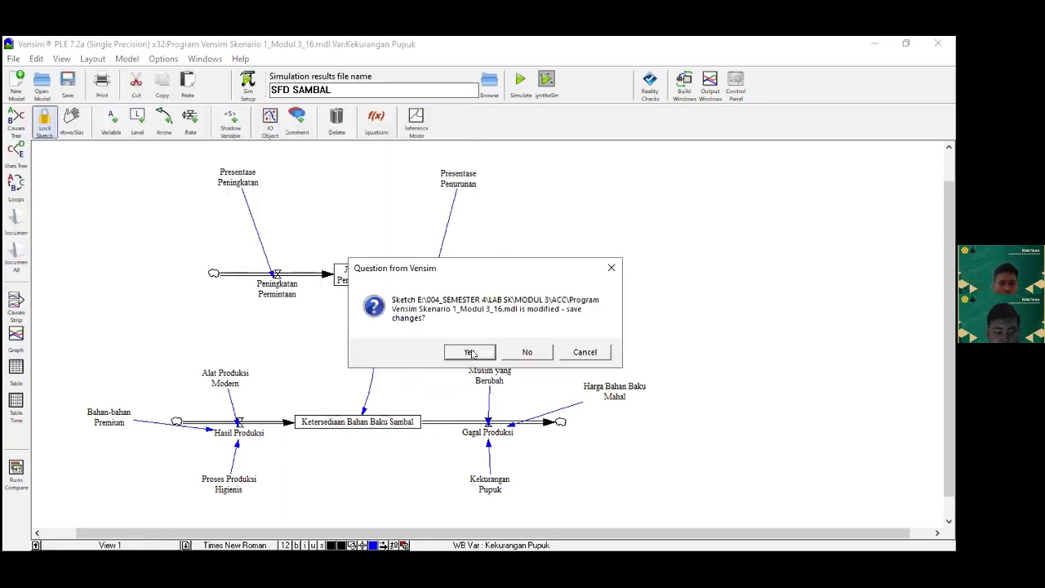
pyautogui.click(470, 353)
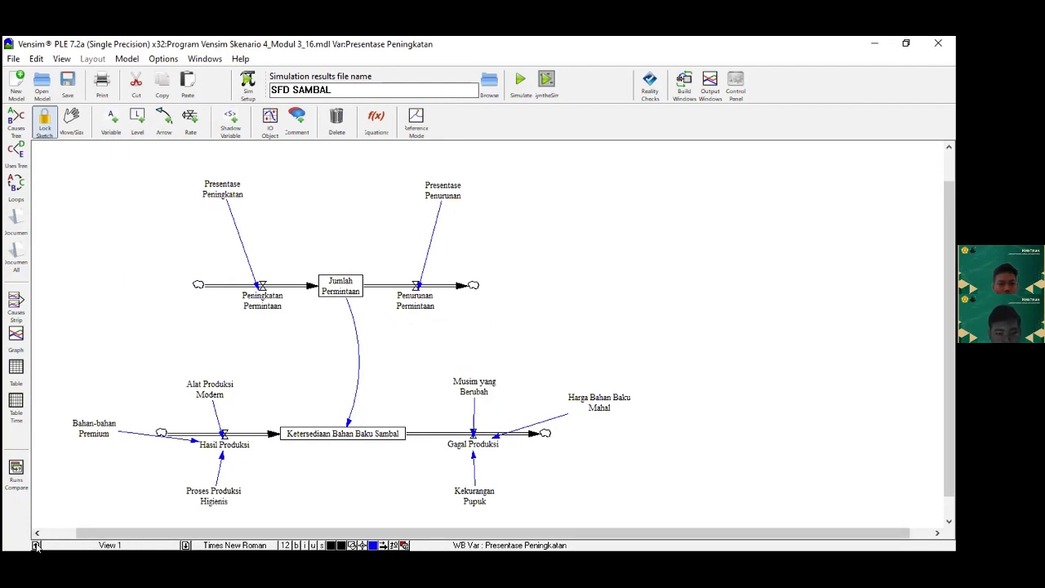
# Step: Review the output object settings of the Jumlah Permintaan, Ketersediaan Bahan Baku Sambal, Hasil Produksi and Gagal Produksi graphs in View 2
pyautogui.click(186, 544)
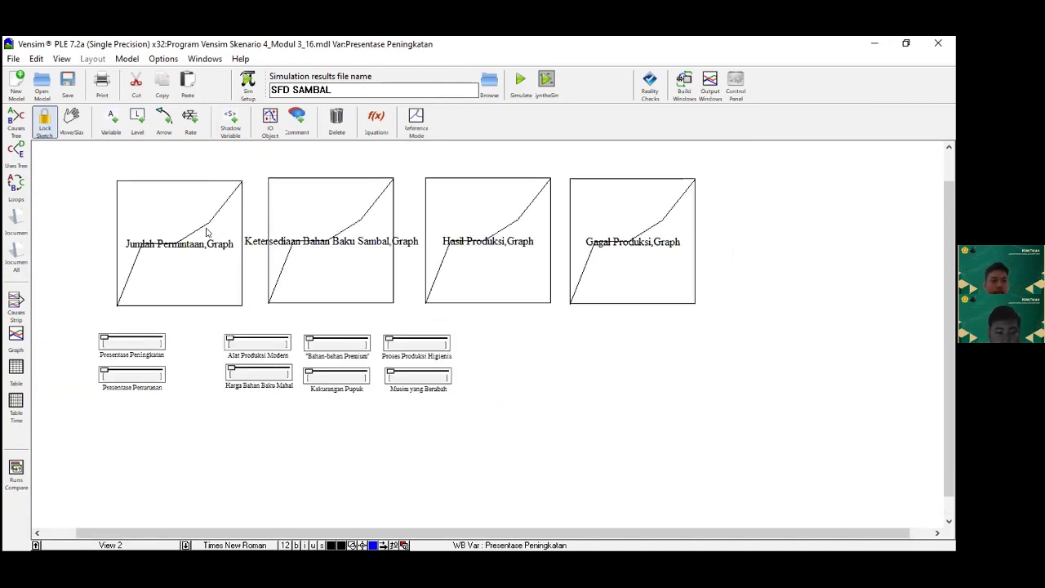
pyautogui.click(271, 121)
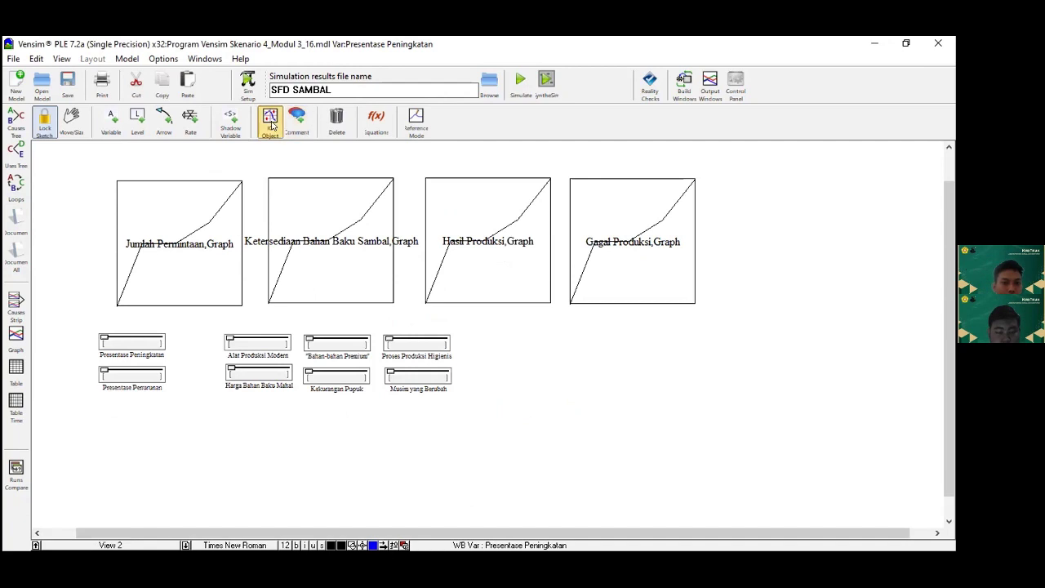
pyautogui.click(174, 218)
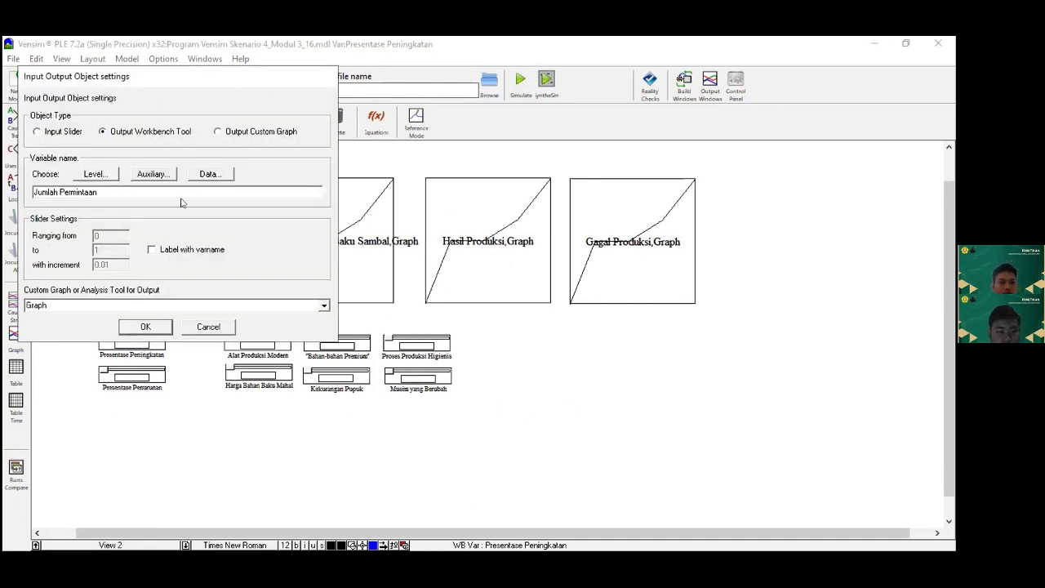
pyautogui.click(148, 327)
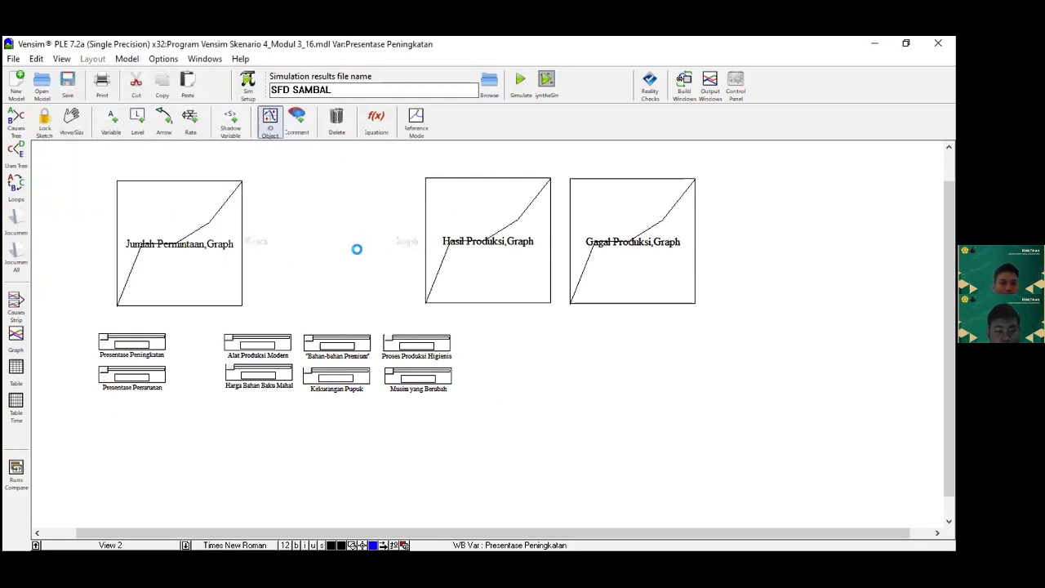
pyautogui.doubleClick(357, 248)
pyautogui.click(288, 328)
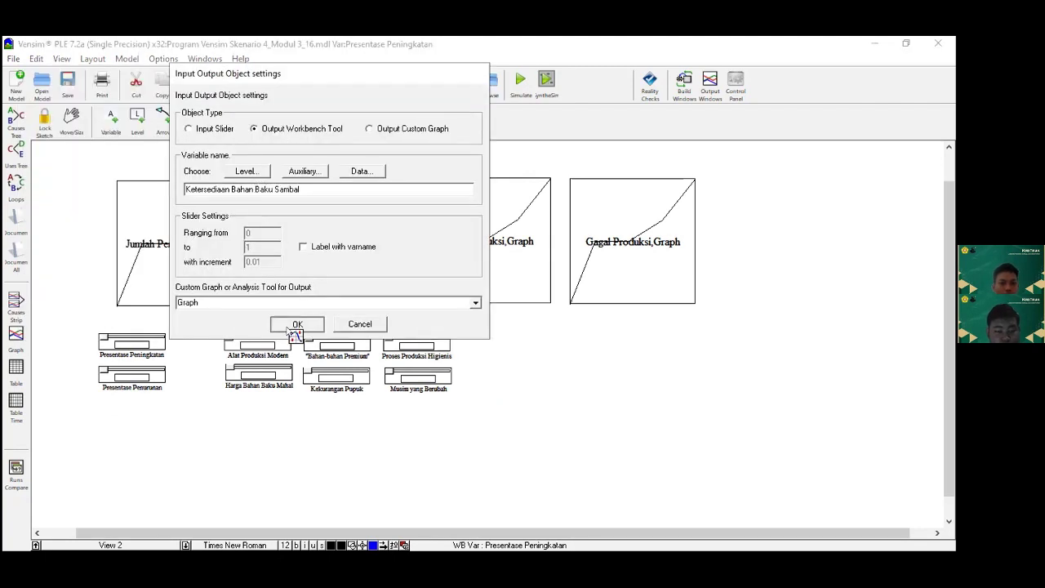
pyautogui.doubleClick(495, 256)
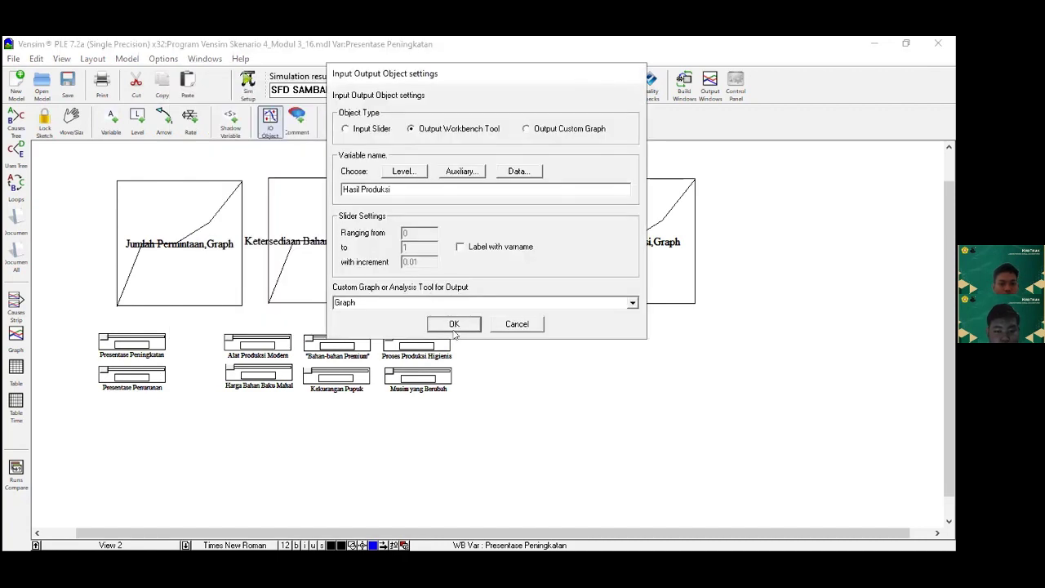
pyautogui.click(454, 324)
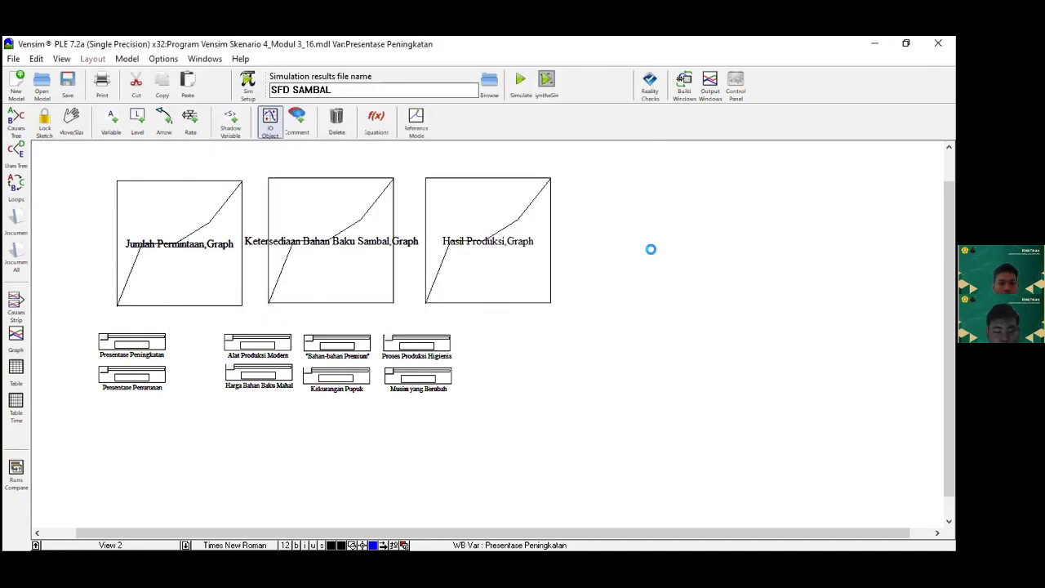
pyautogui.click(651, 247)
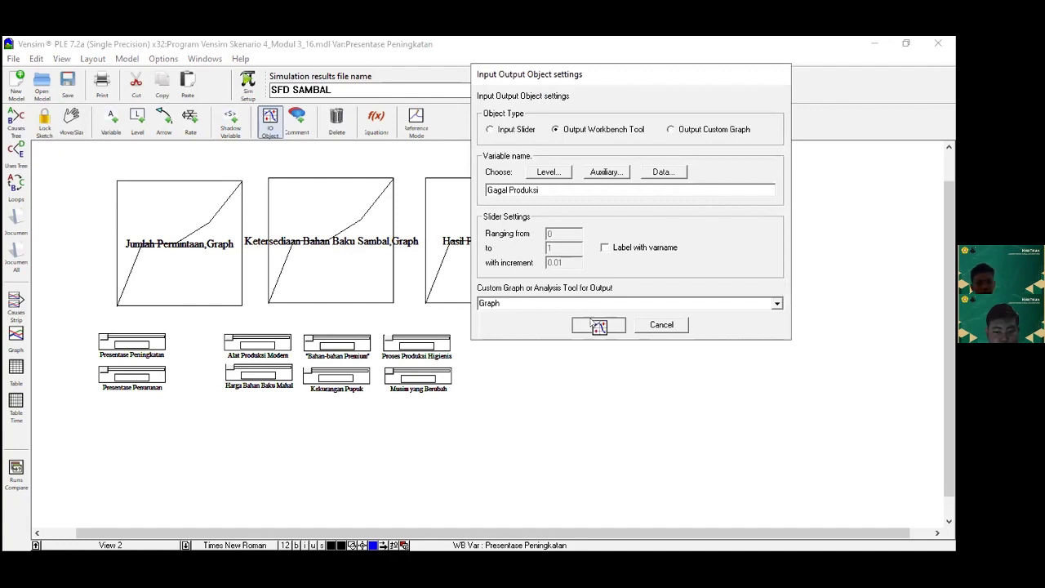
pyautogui.click(589, 324)
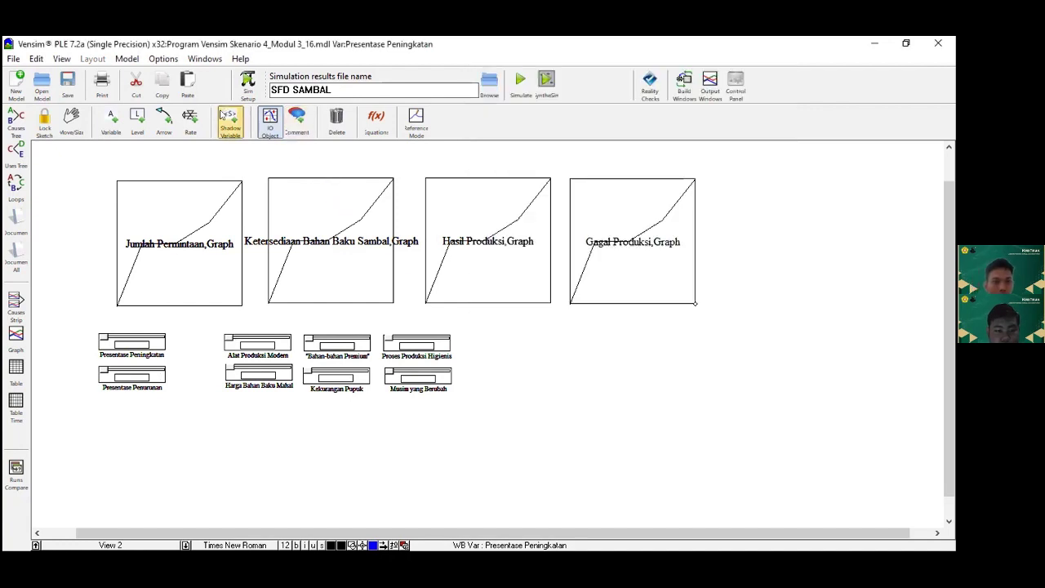
# Step: Review the range and increment settings of the Presentase Peningkatan and Presentase Penurunan input sliders
pyautogui.click(138, 346)
pyautogui.click(138, 347)
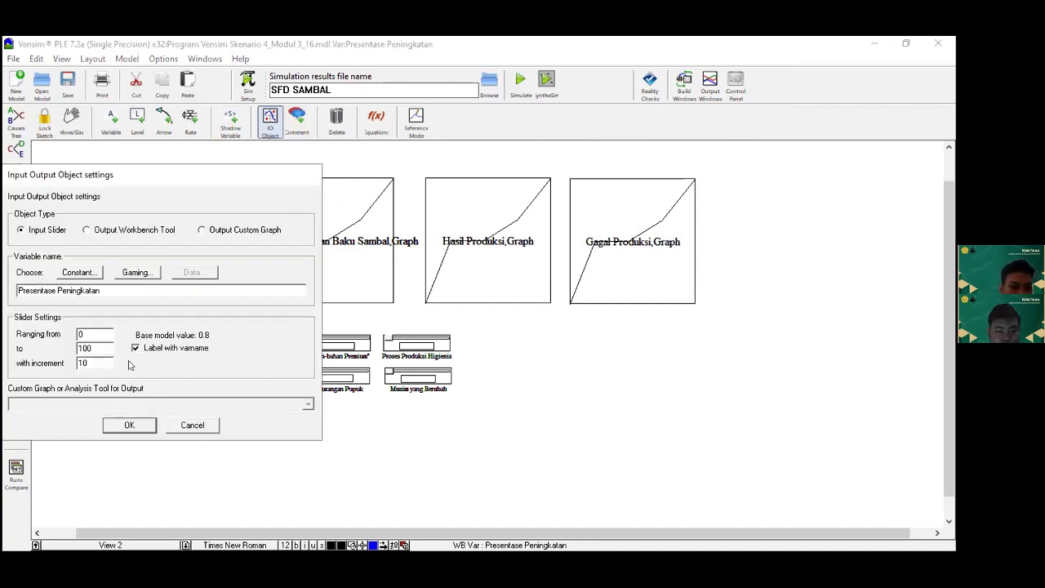
pyautogui.click(129, 426)
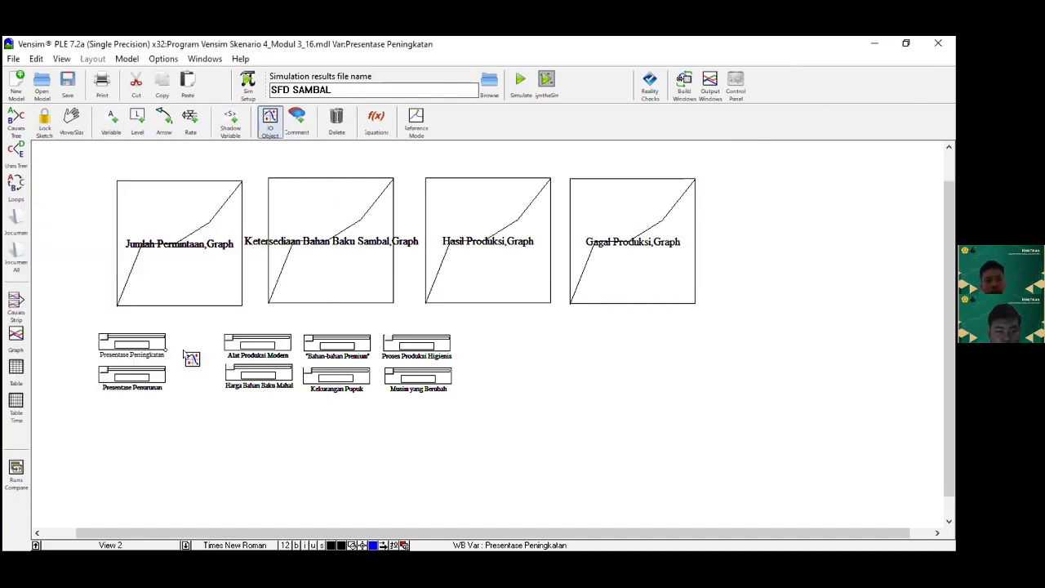
pyautogui.scroll(1, 191, 359)
pyautogui.scroll(-2, 191, 359)
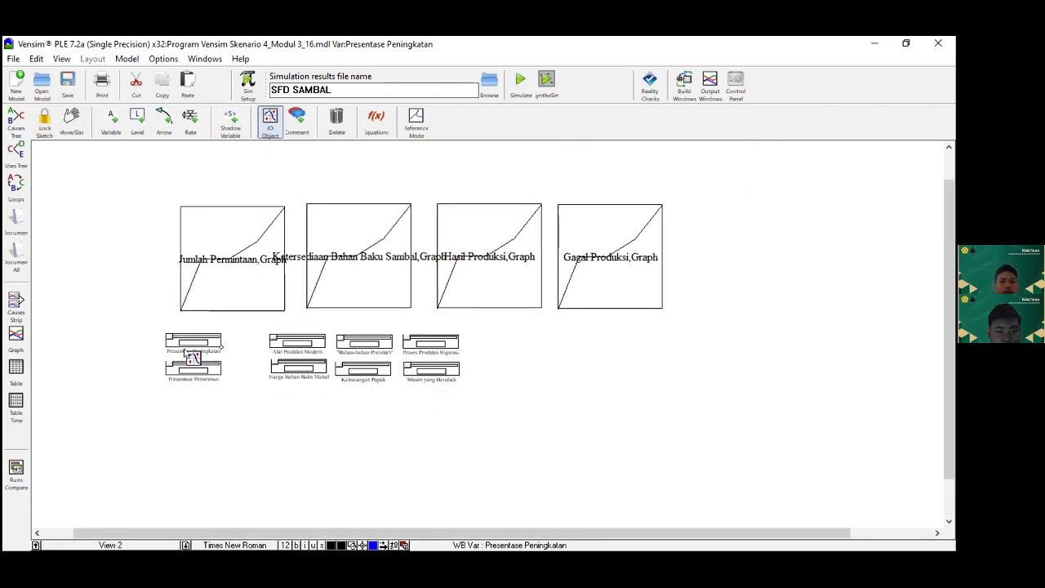
pyautogui.click(185, 339)
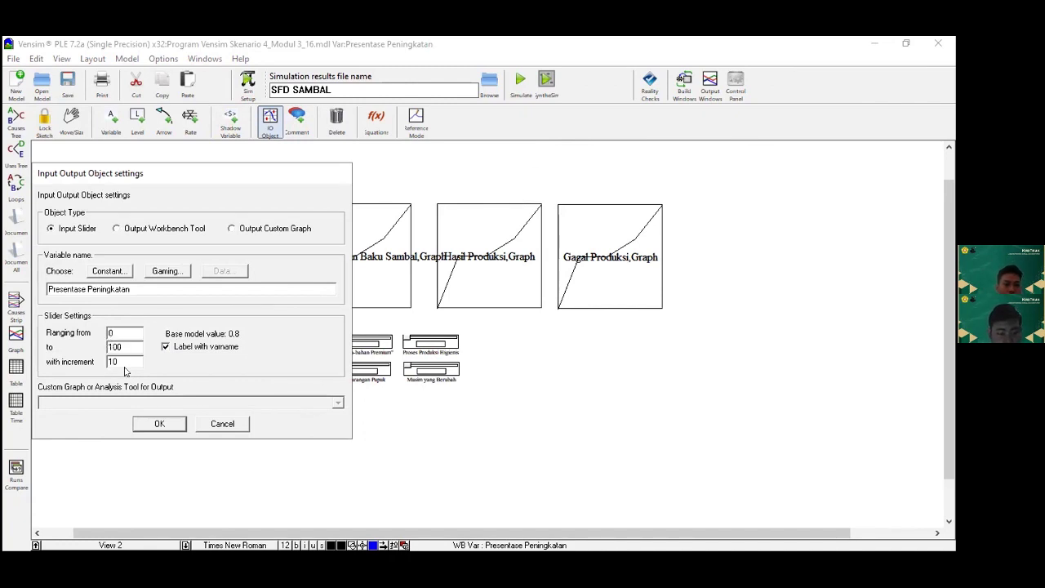
pyautogui.click(159, 424)
pyautogui.click(193, 368)
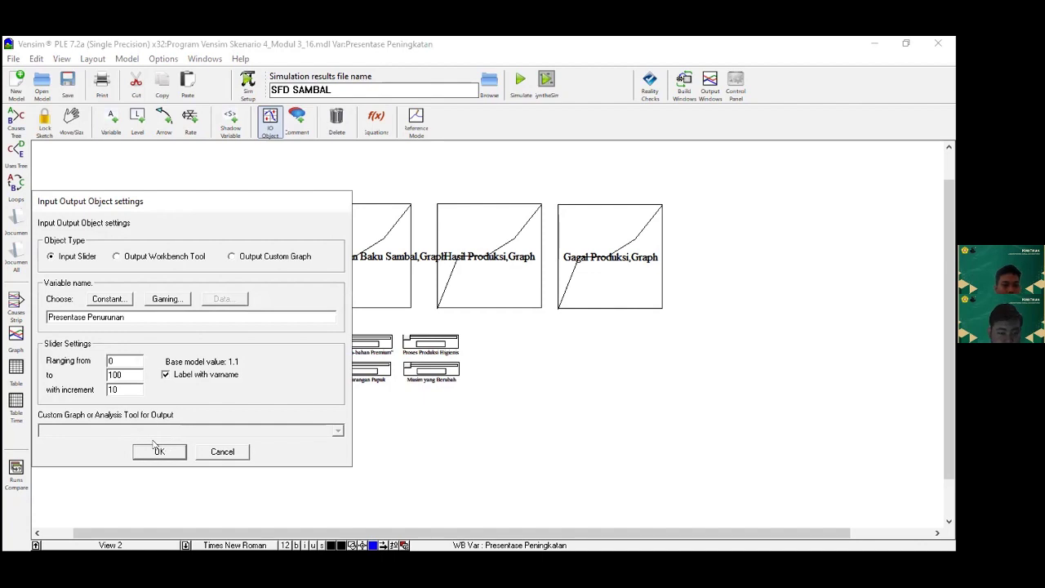
pyautogui.click(158, 451)
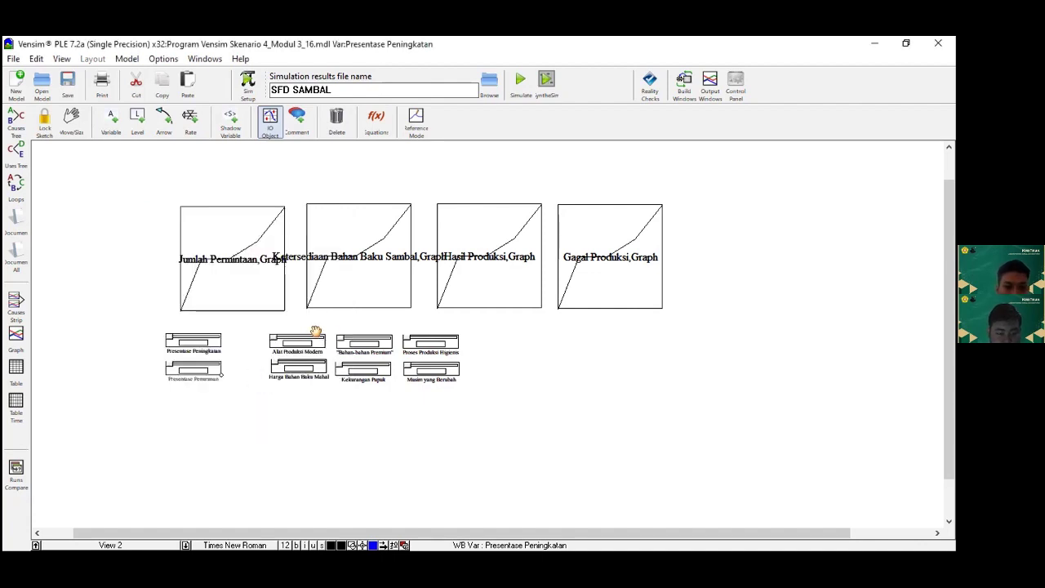
# Step: Review the input slider settings of Alat Produksi Modern, Bahan-bahan Premium and Proses Produksi Higienis
pyautogui.click(313, 331)
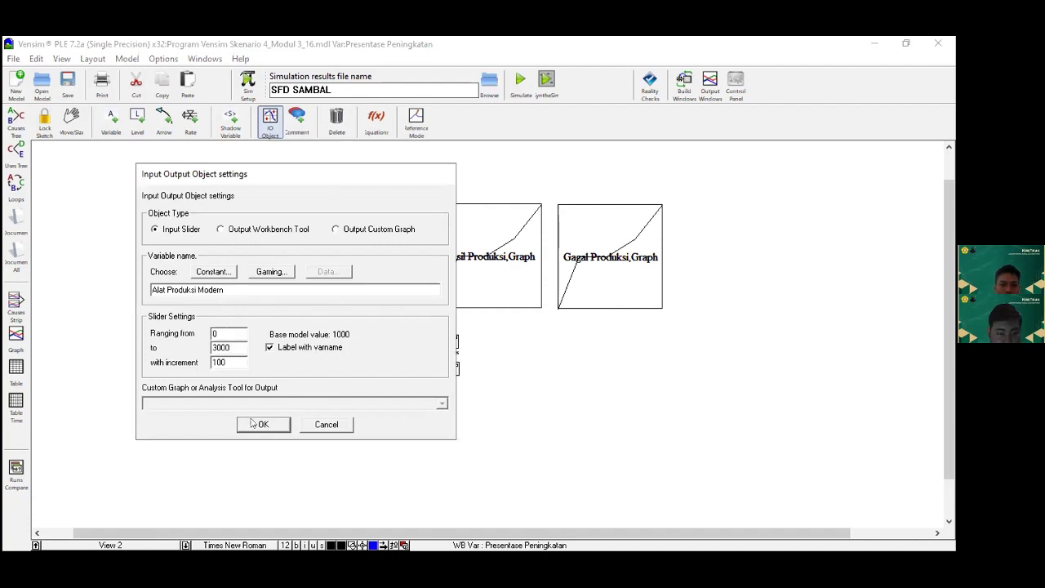
pyautogui.click(253, 423)
pyautogui.click(360, 340)
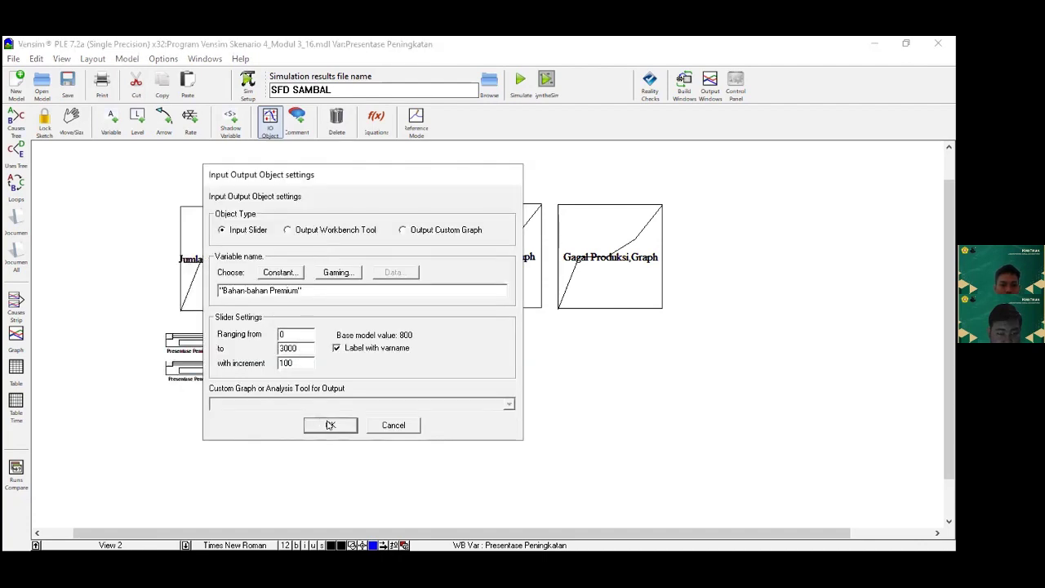
pyautogui.click(330, 425)
pyautogui.click(421, 341)
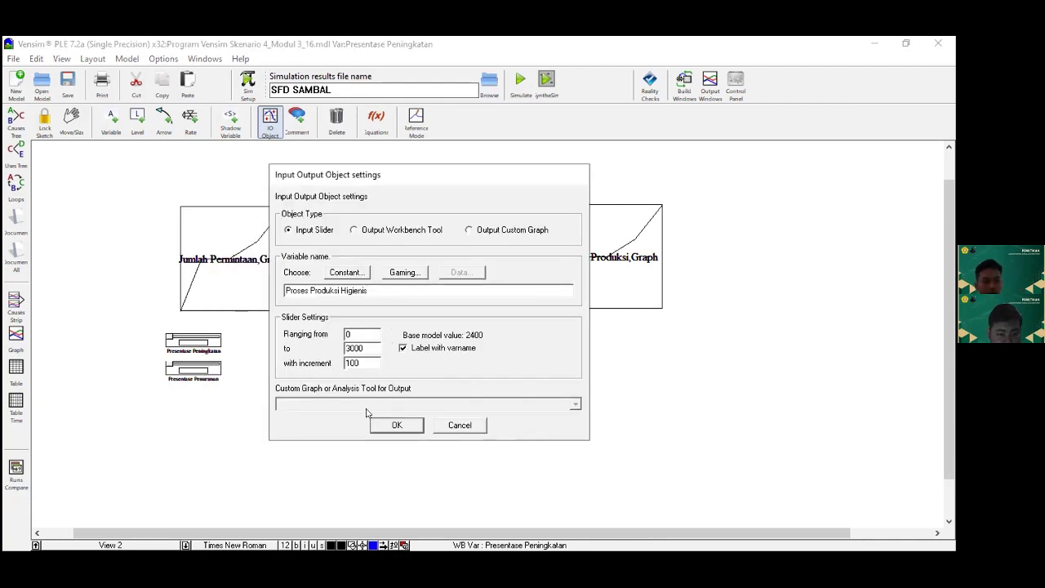
pyautogui.click(383, 425)
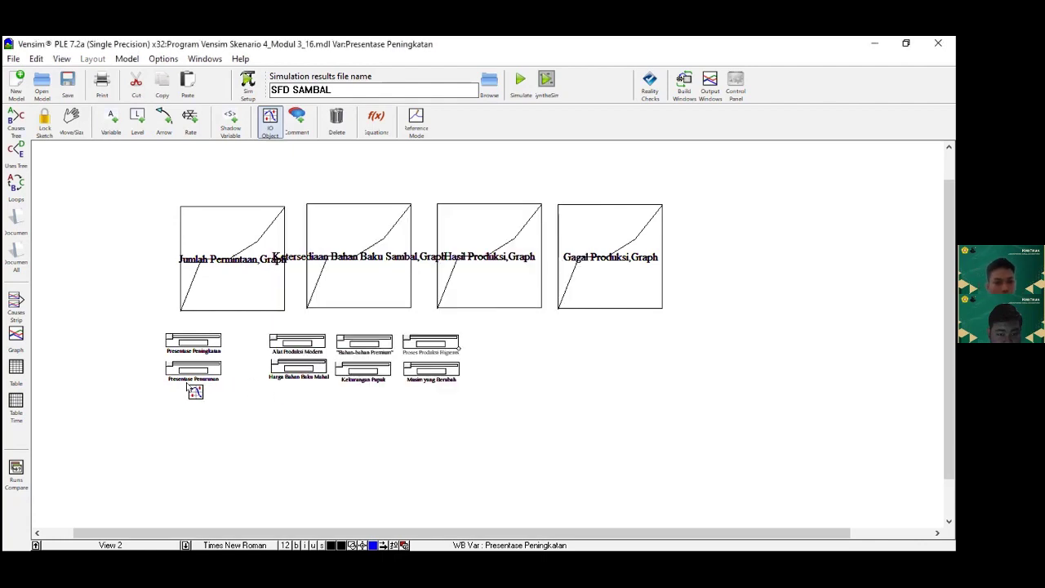
# Step: Review the input slider settings of Harga Bahan Baku Mahal, Kekurangan Pupuk and Musim yang Berubah
pyautogui.click(312, 365)
pyautogui.click(313, 365)
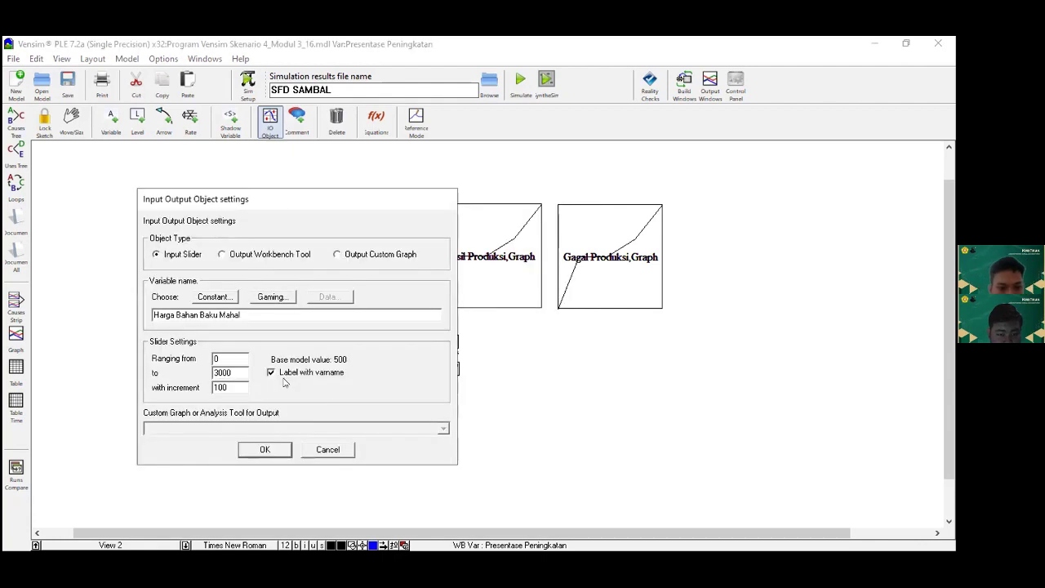
pyautogui.click(261, 454)
pyautogui.click(359, 369)
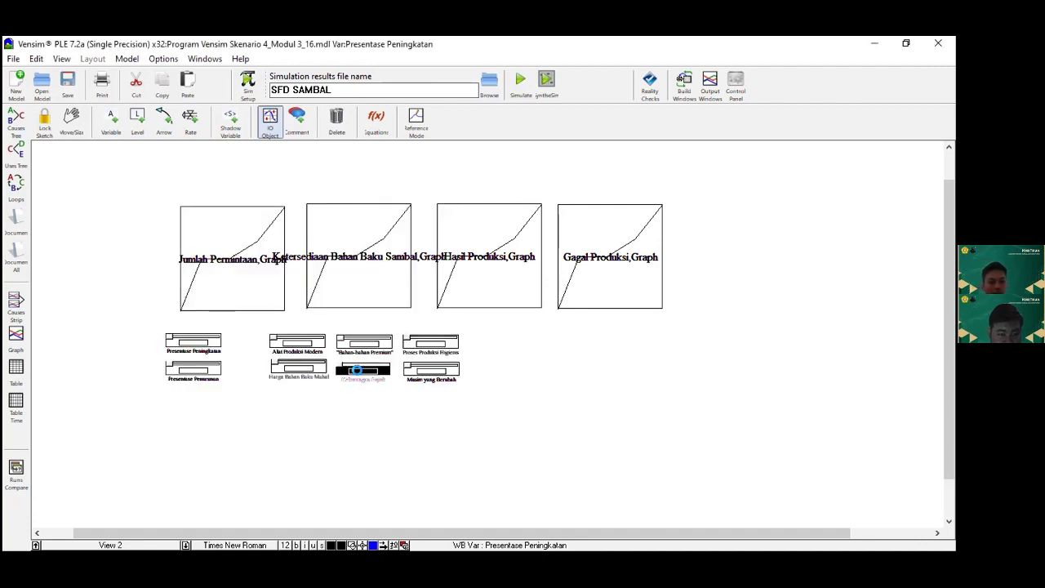
pyautogui.click(325, 451)
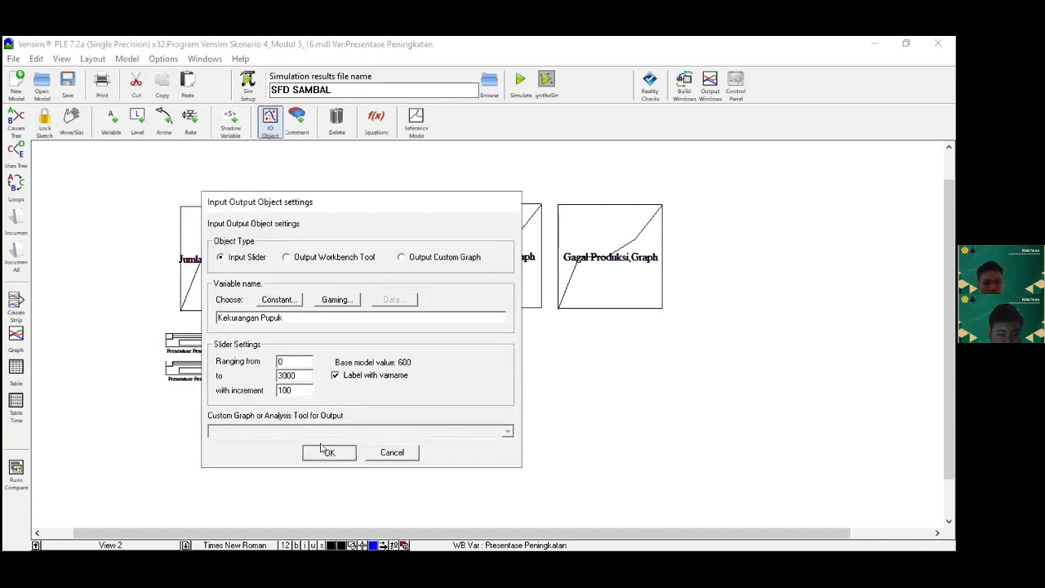
pyautogui.click(430, 369)
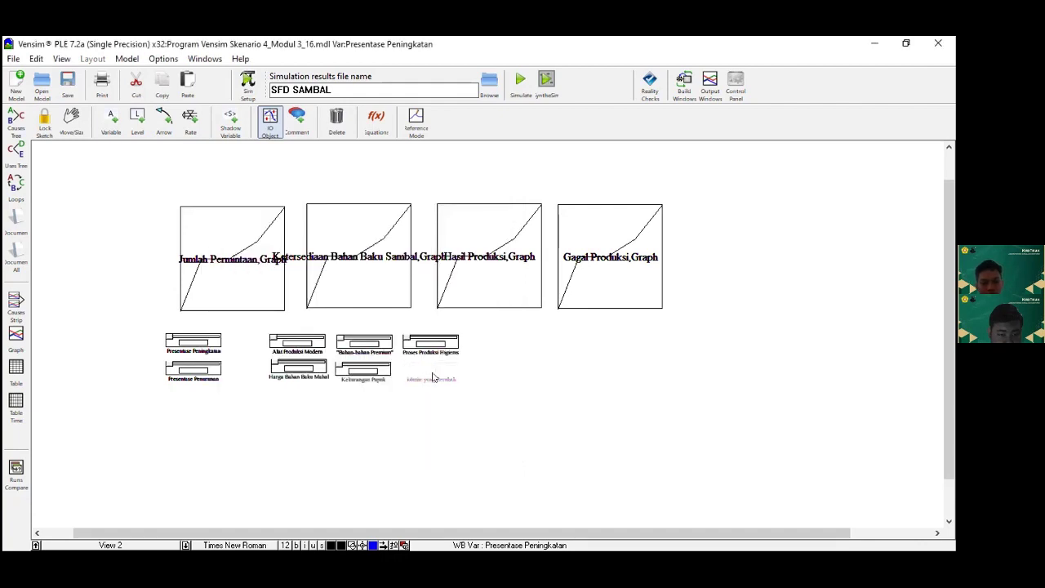
pyautogui.click(398, 453)
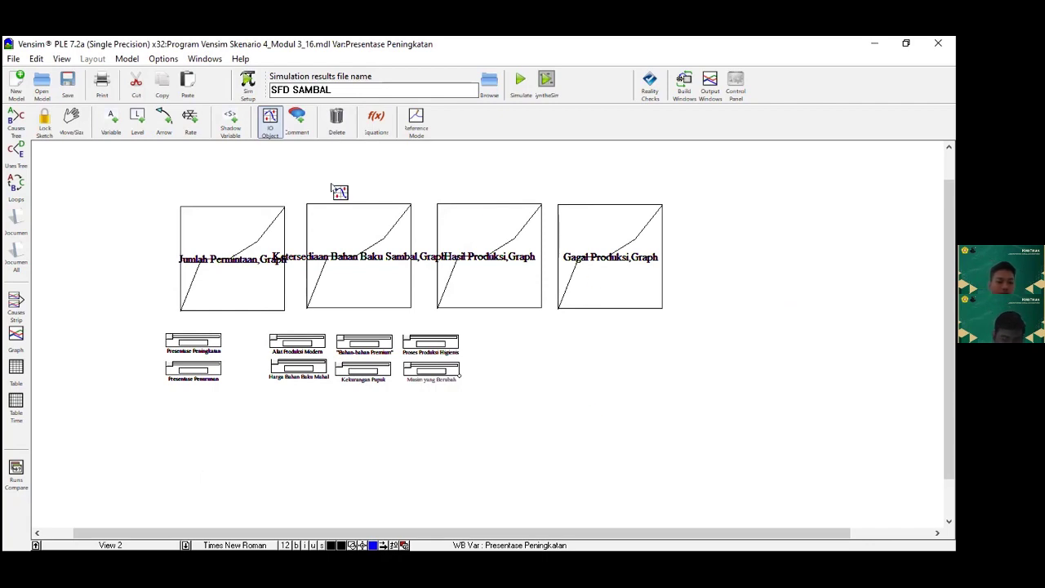
# Step: Start a SyntheSim run of the Skenario 4 model, overwriting the existing SFD SAMBAL dataset
pyautogui.hotkey('ctrl', 'a')
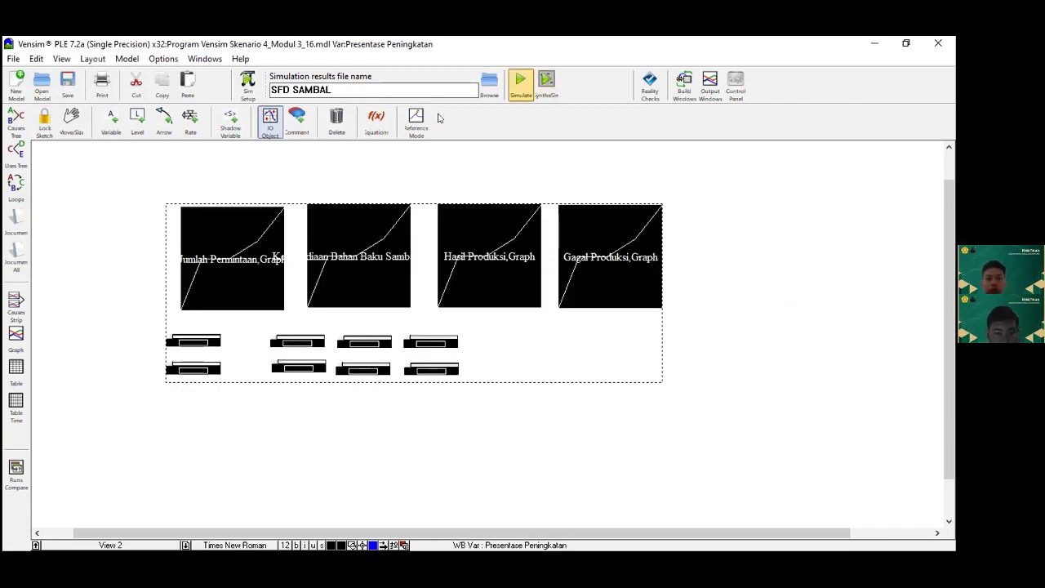
pyautogui.click(551, 96)
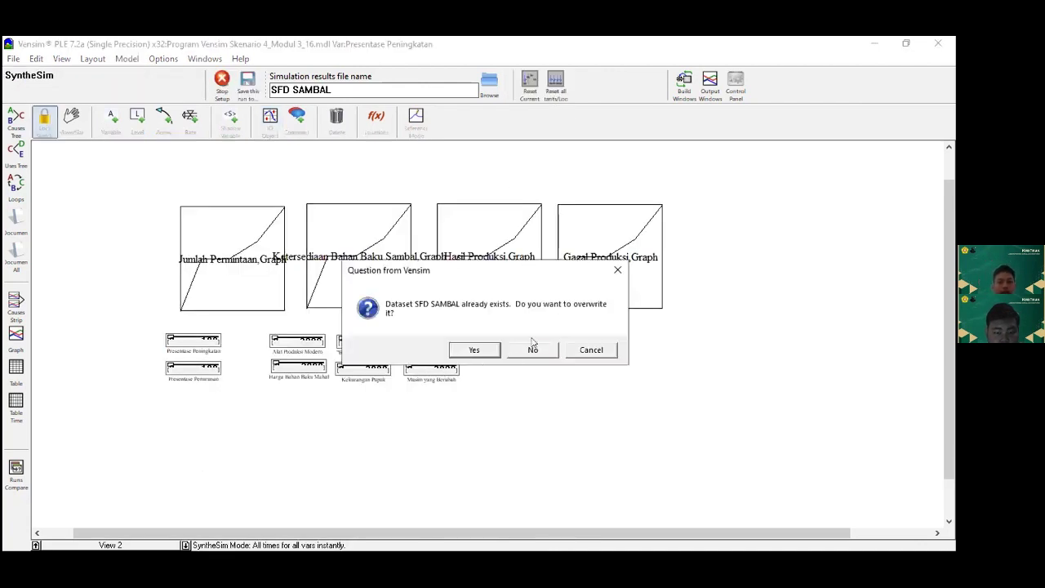
pyautogui.click(484, 351)
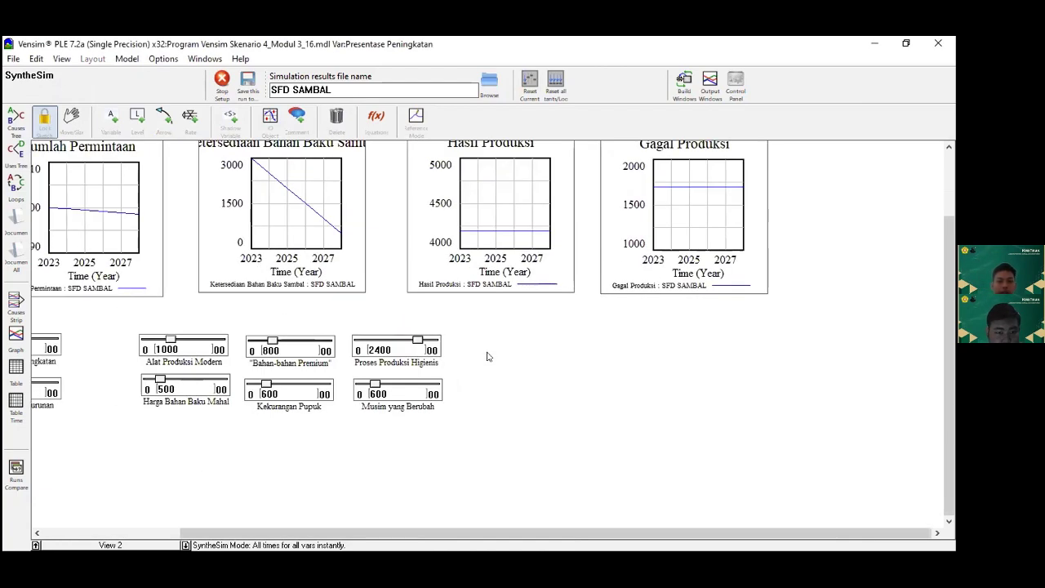
# Step: Set both the Presentase Peningkatan and Presentase Penurunan sliders to 0
pyautogui.moveTo(285, 533); pyautogui.dragTo(187, 532)
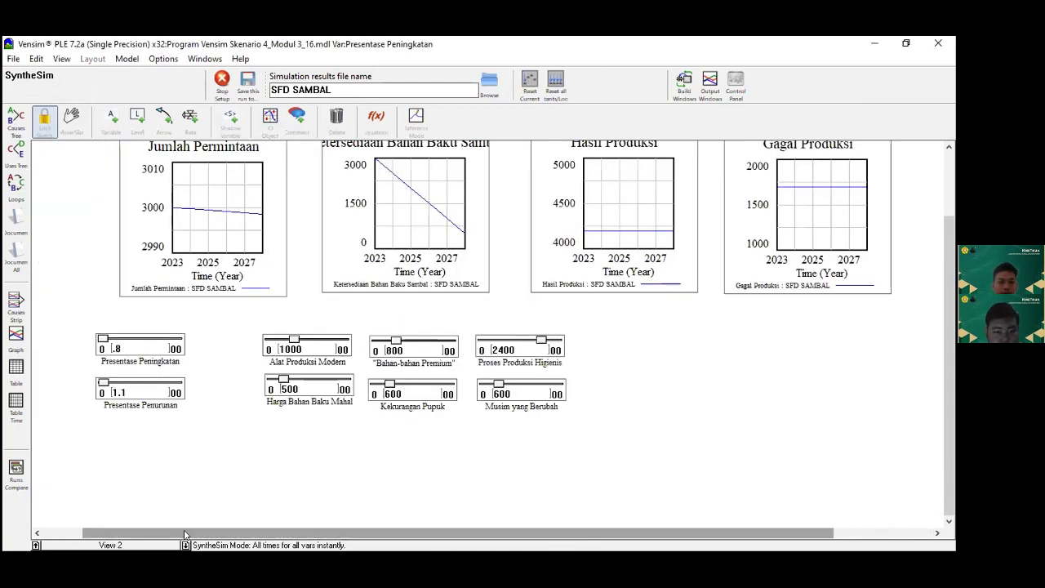
pyautogui.scroll(1, 110, 341)
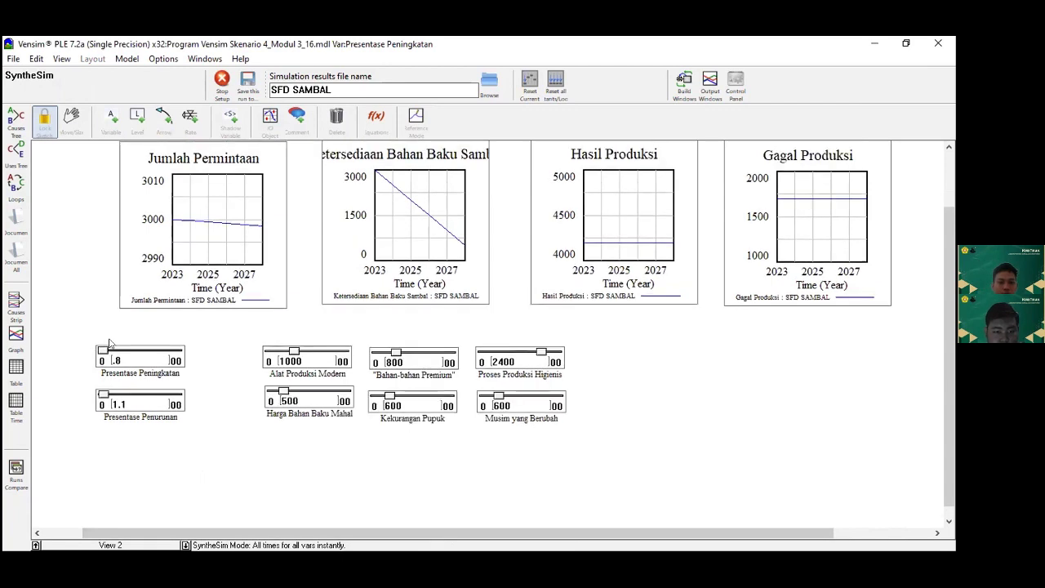
pyautogui.moveTo(102, 351)
pyautogui.mouseDown()
pyautogui.moveTo(165, 349)
pyautogui.moveTo(87, 346)
pyautogui.moveTo(115, 353)
pyautogui.moveTo(95, 349)
pyautogui.mouseUp()
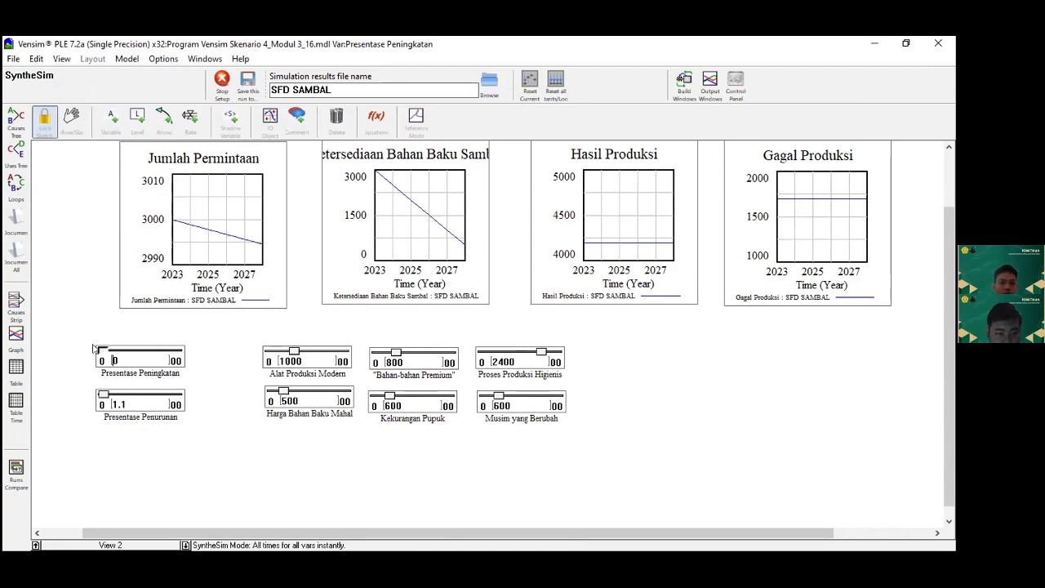
pyautogui.moveTo(106, 393); pyautogui.dragTo(93, 396)
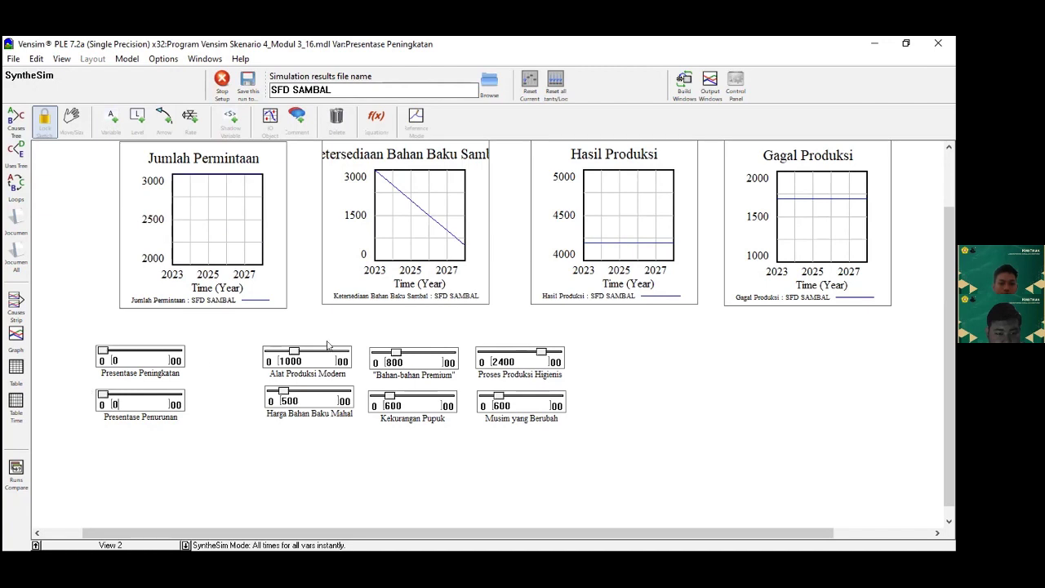
# Step: Set the sliders Alat Produksi Modern to 1600, Bahan-bahan Premium to 1000 and Proses Produksi Higienis to 2000
pyautogui.moveTo(294, 350)
pyautogui.mouseDown()
pyautogui.moveTo(344, 352)
pyautogui.moveTo(309, 355)
pyautogui.mouseUp()
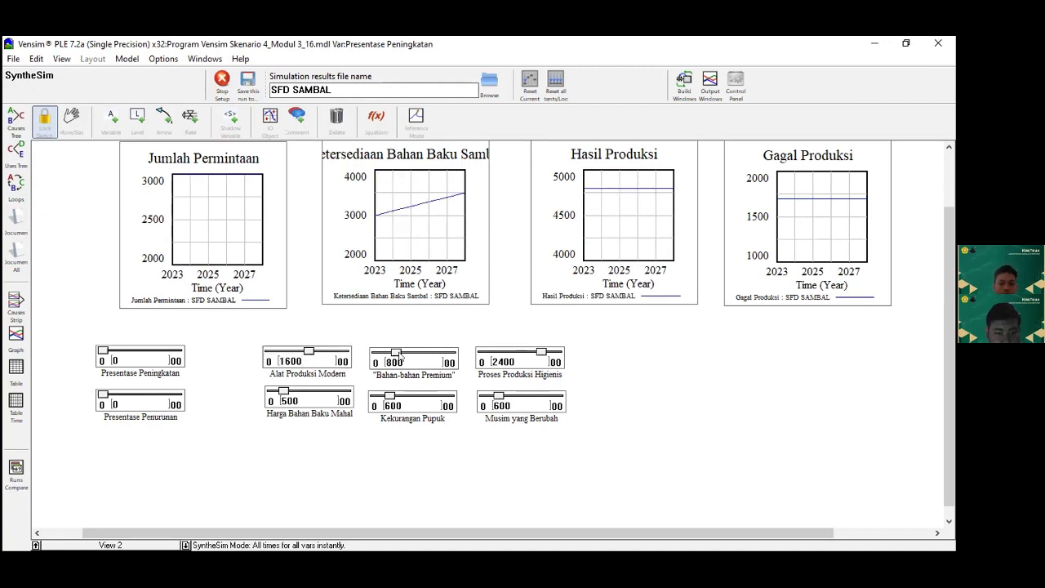
pyautogui.moveTo(395, 353); pyautogui.dragTo(400, 353)
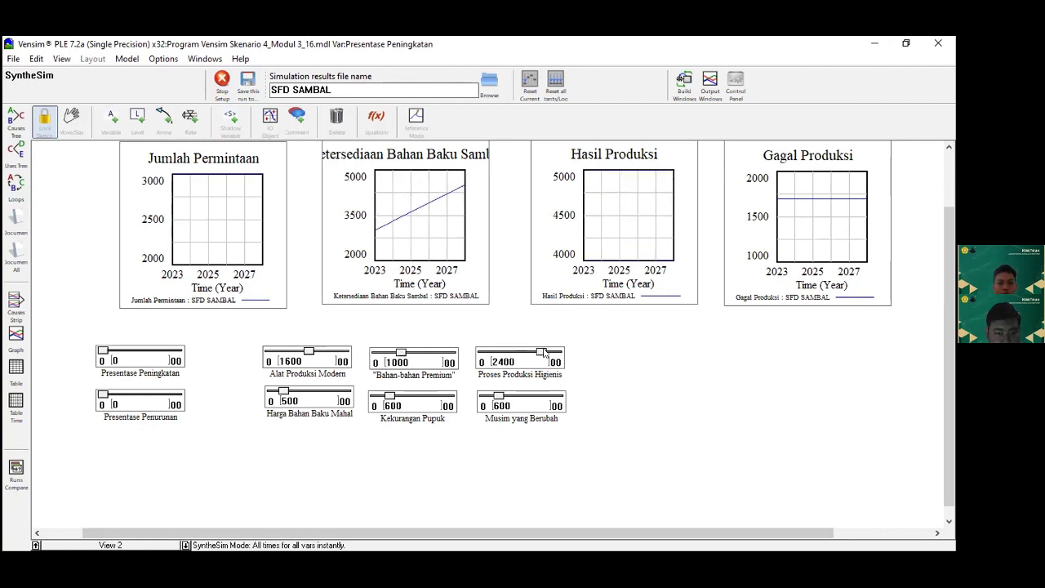
pyautogui.moveTo(539, 355)
pyautogui.mouseDown()
pyautogui.moveTo(509, 354)
pyautogui.moveTo(532, 354)
pyautogui.mouseUp()
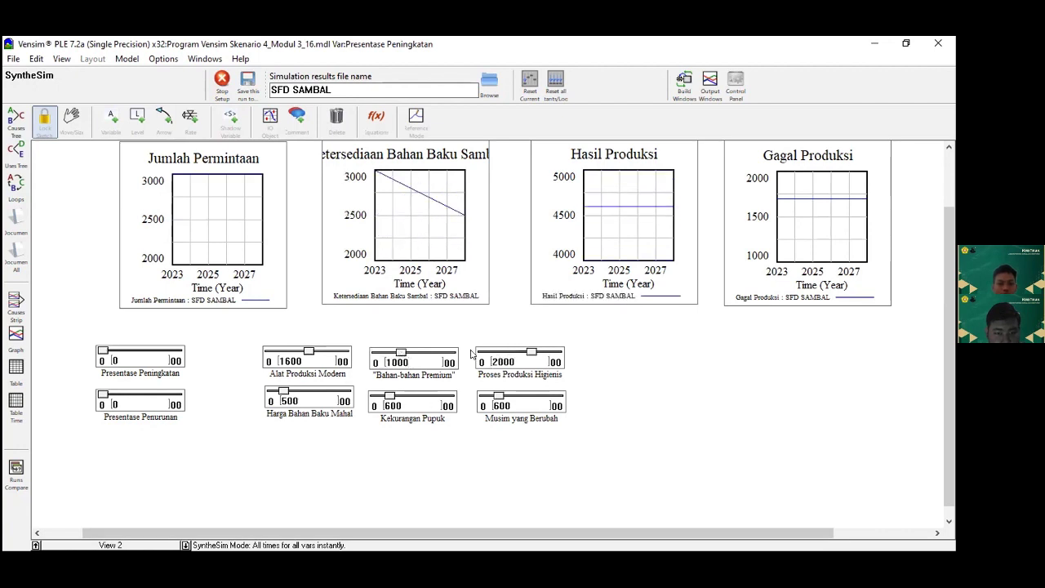
# Step: Set the sliders Harga Bahan Baku Mahal to 2100, Kekurangan Pupuk to 1900 and Musim yang Berubah to 0
pyautogui.moveTo(284, 391); pyautogui.dragTo(324, 397)
pyautogui.moveTo(389, 399); pyautogui.dragTo(422, 397)
pyautogui.moveTo(499, 397)
pyautogui.mouseDown()
pyautogui.moveTo(523, 398)
pyautogui.moveTo(481, 398)
pyautogui.mouseUp()
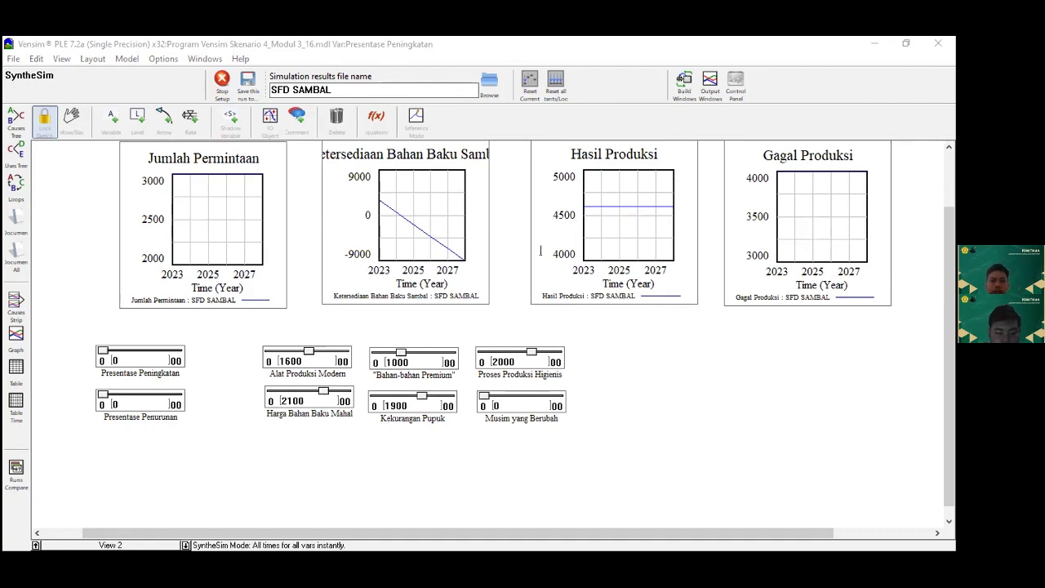
# Step: Switch to the report Laporan_Modul 3_16.pdf in WPS Office
pyautogui.hotkey('alt', 'Tab')
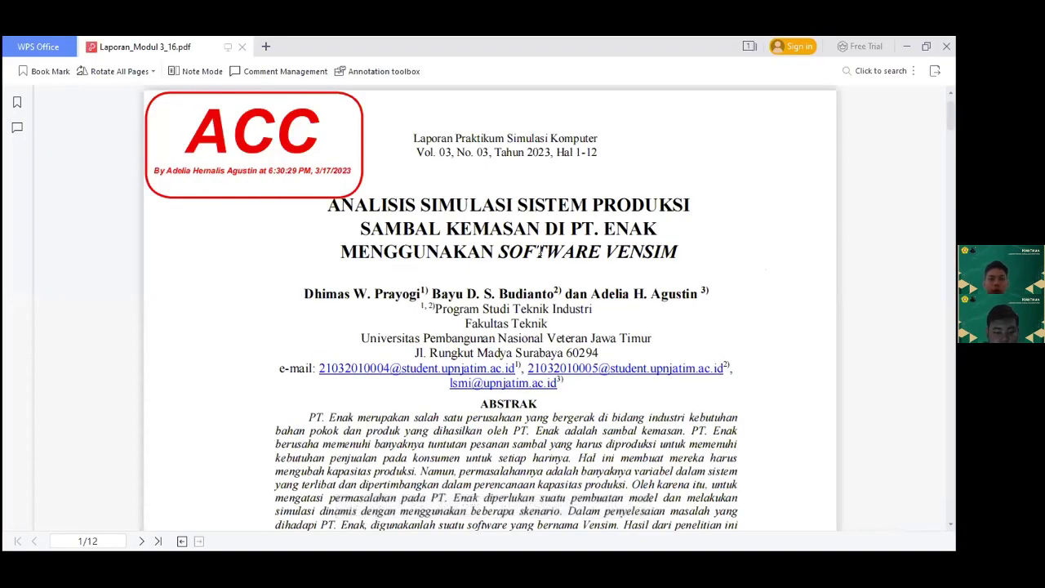